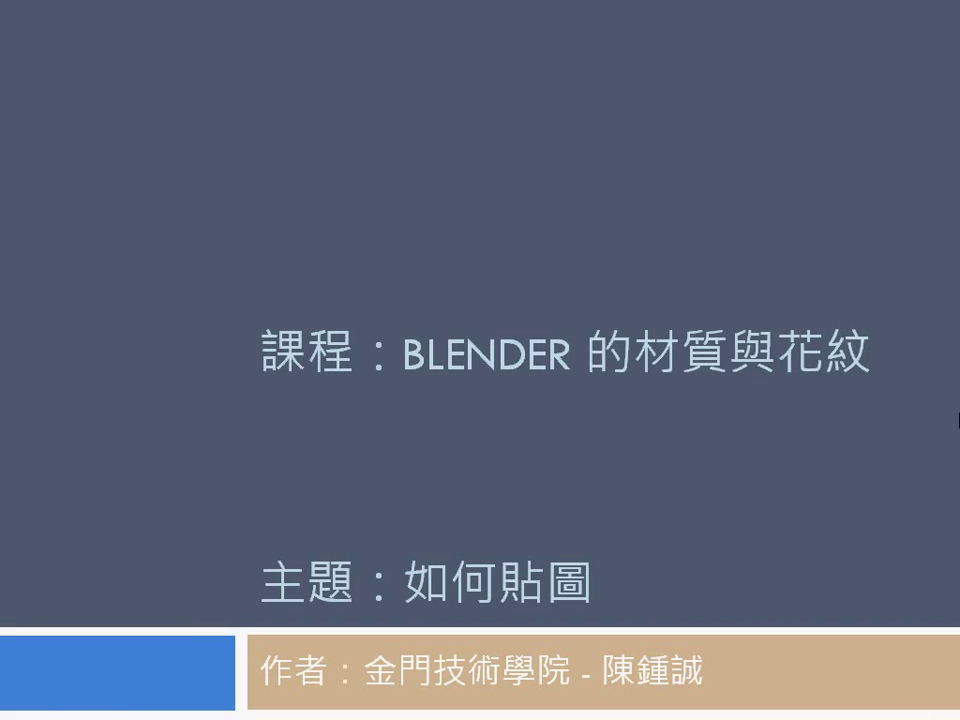
Advance the slideshow past the Blender intro and first render slides to '選擇 Panels/Shading'.
click(567, 441)
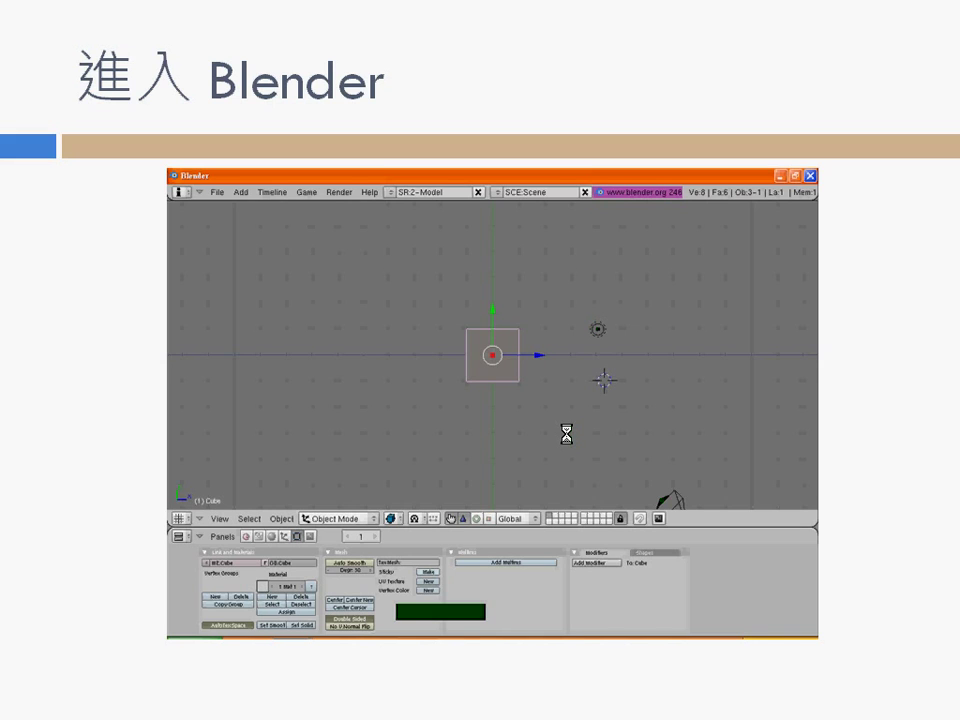
click(567, 433)
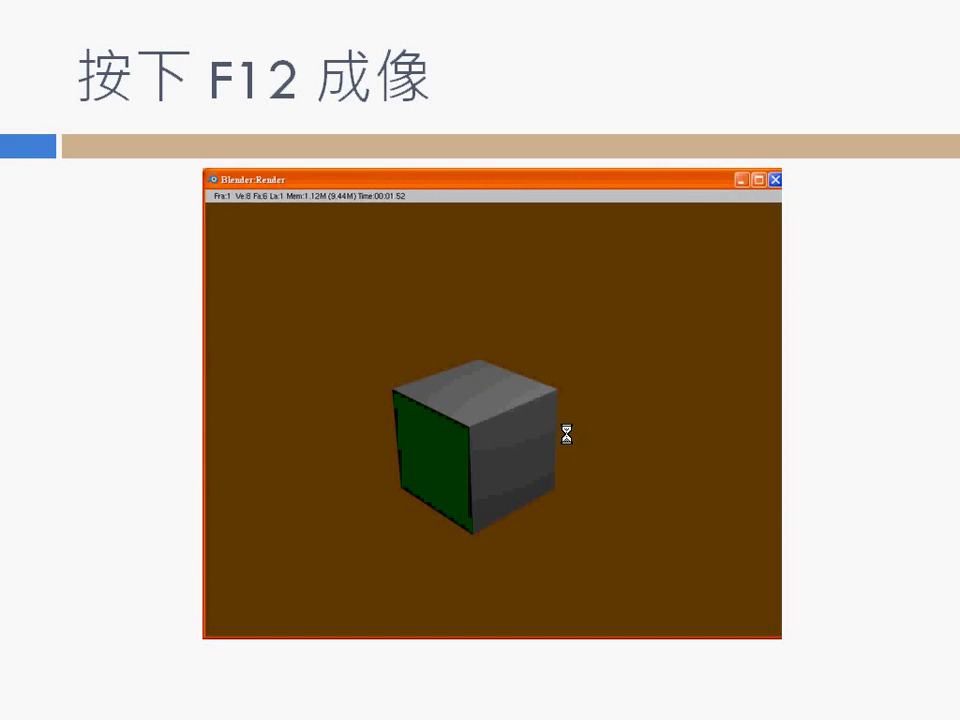
click(567, 433)
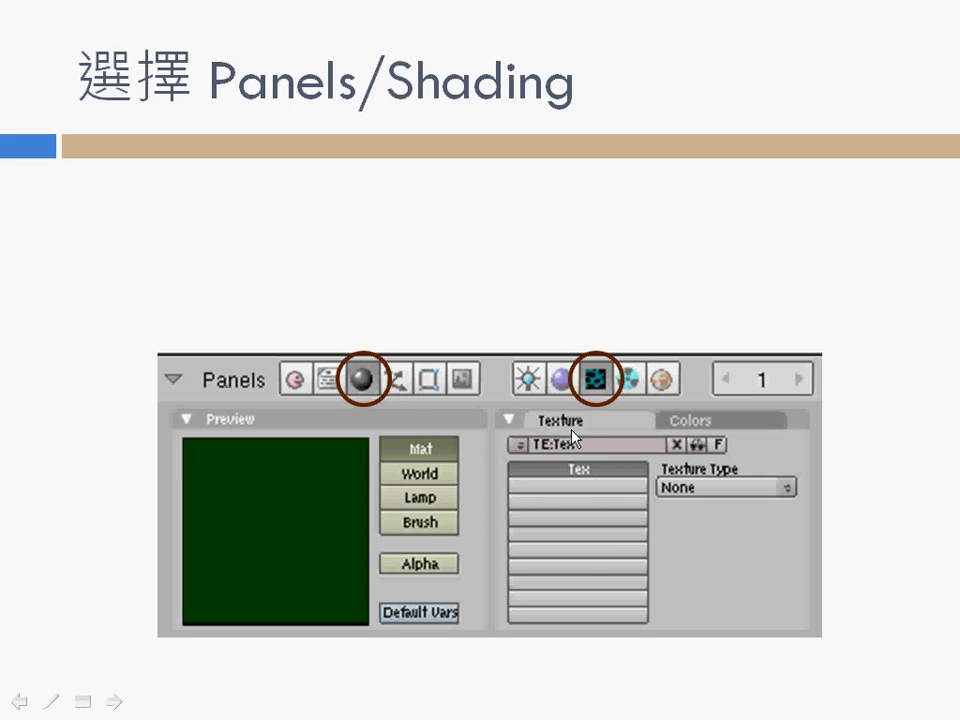
Page through the texture settings, Image type, Load and brick-file slides to '貼圖完成'.
click(722, 497)
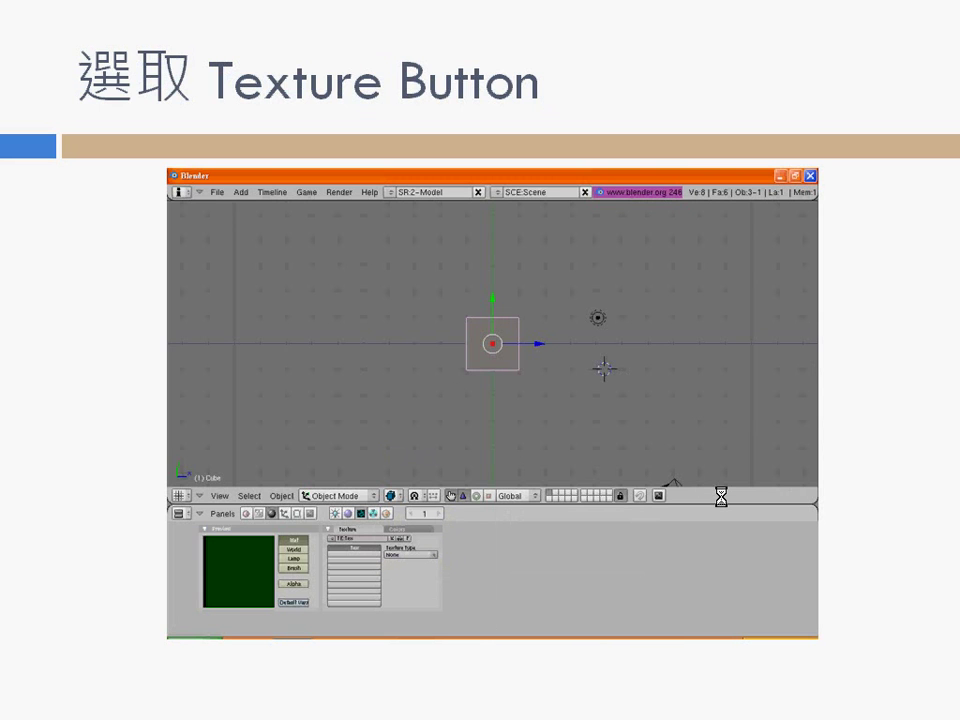
click(418, 550)
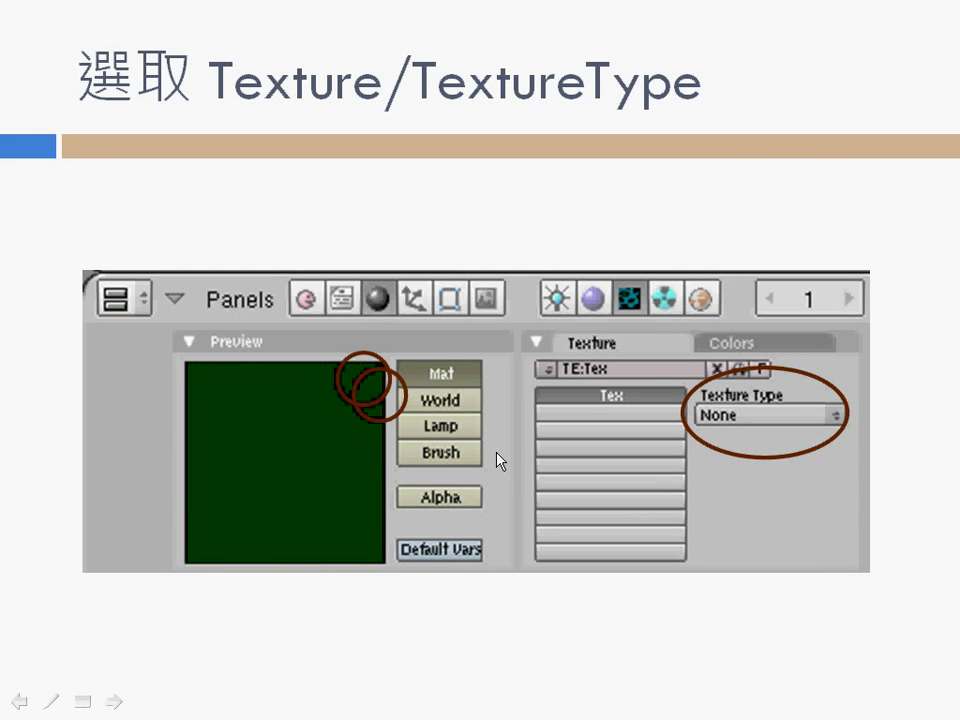
click(369, 412)
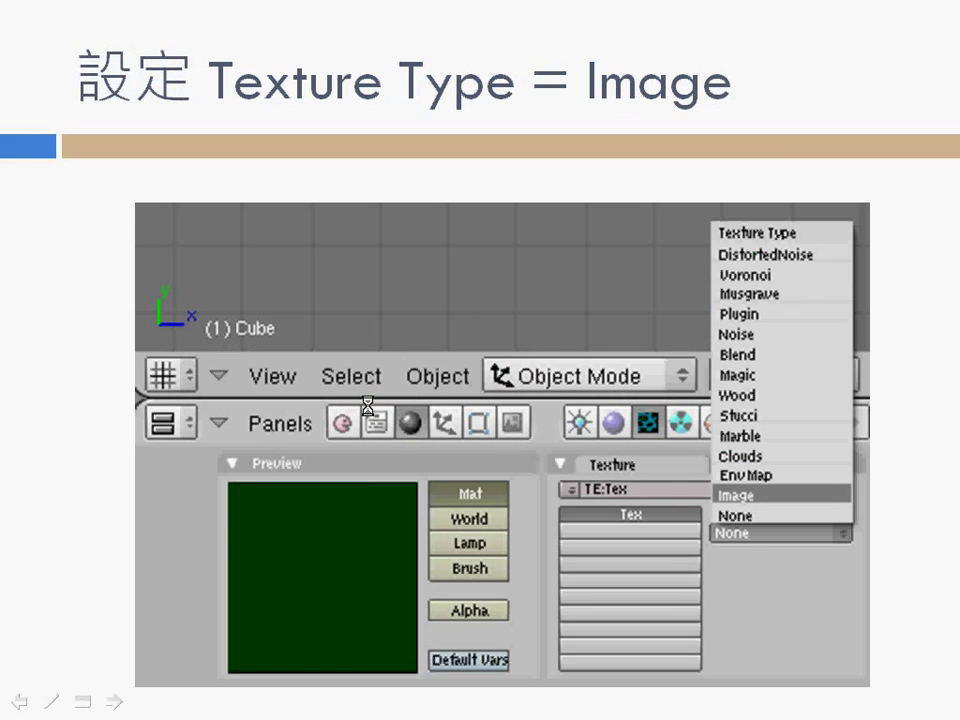
click(777, 505)
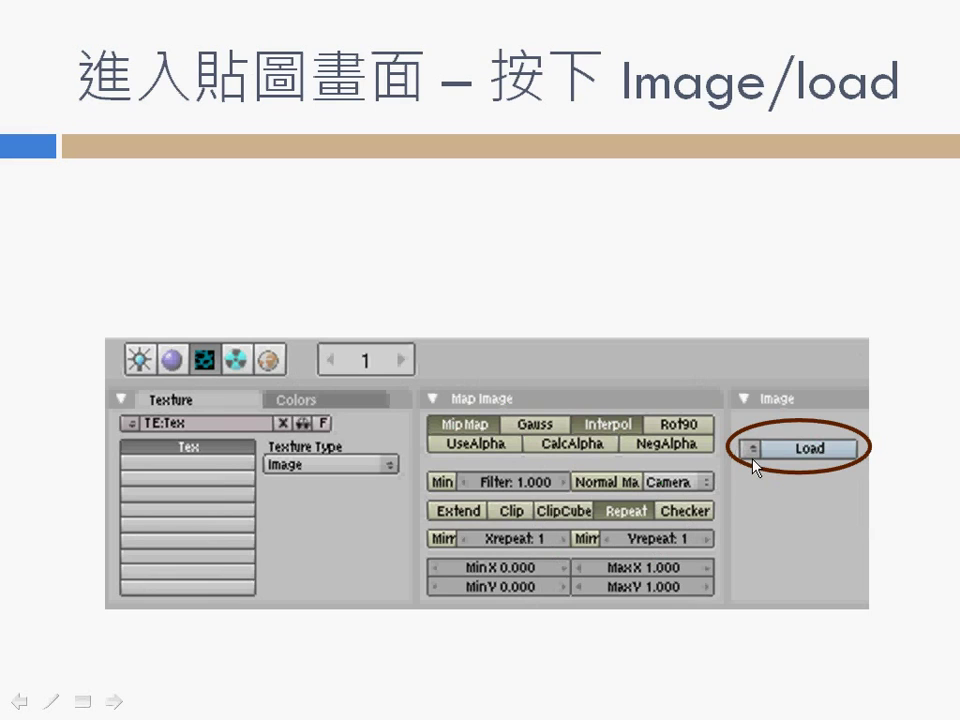
click(808, 452)
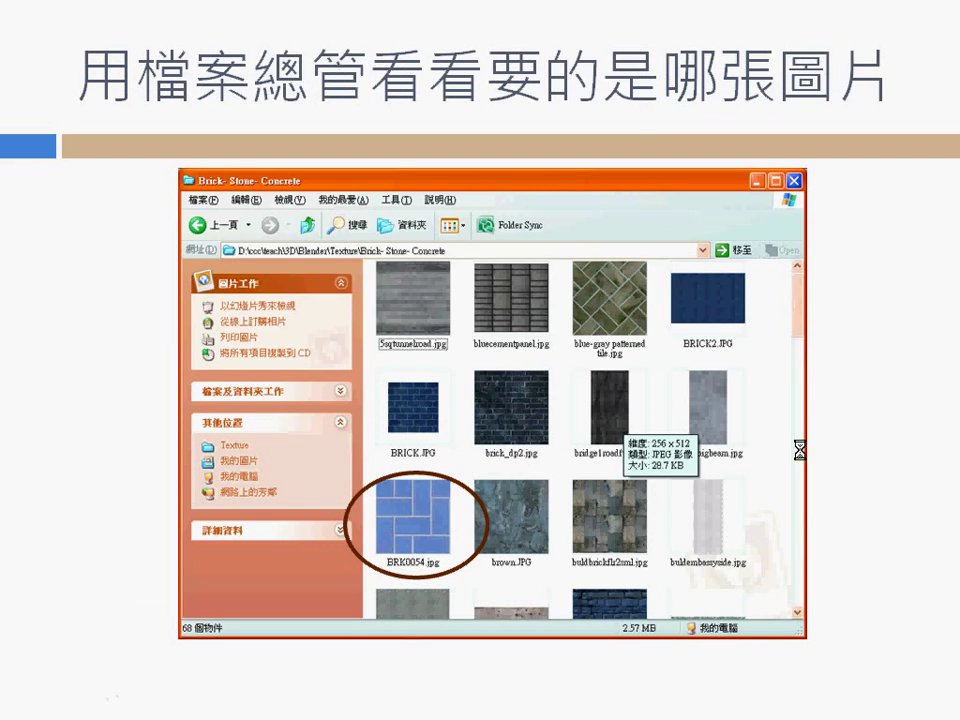
click(437, 572)
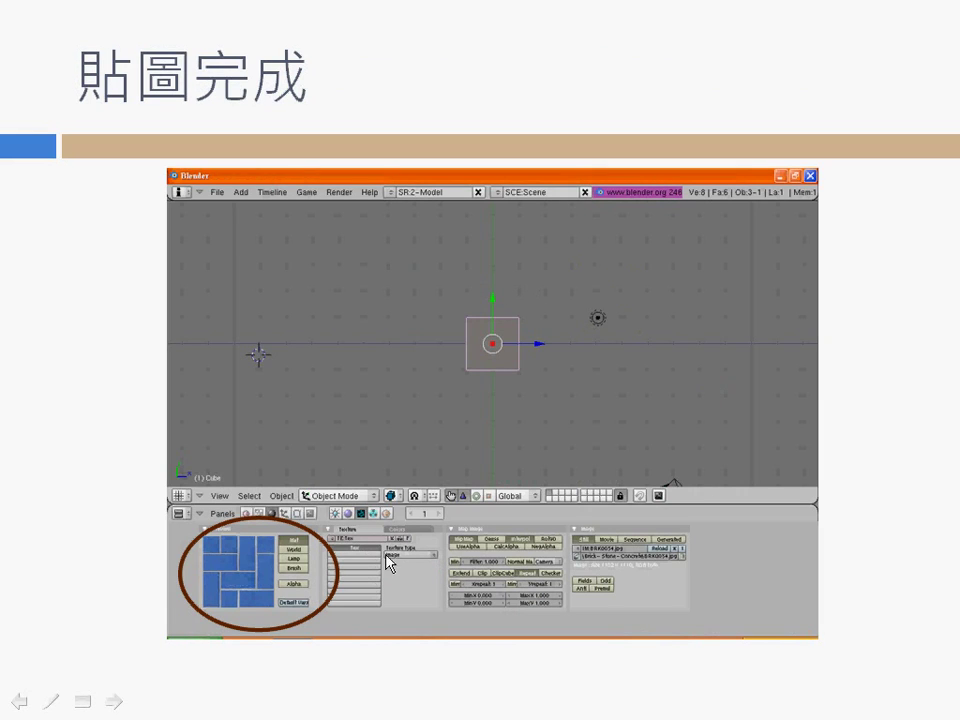
Advance past the untextured-sides render and Map Input slides to '再按一次 F12 成像'.
click(495, 533)
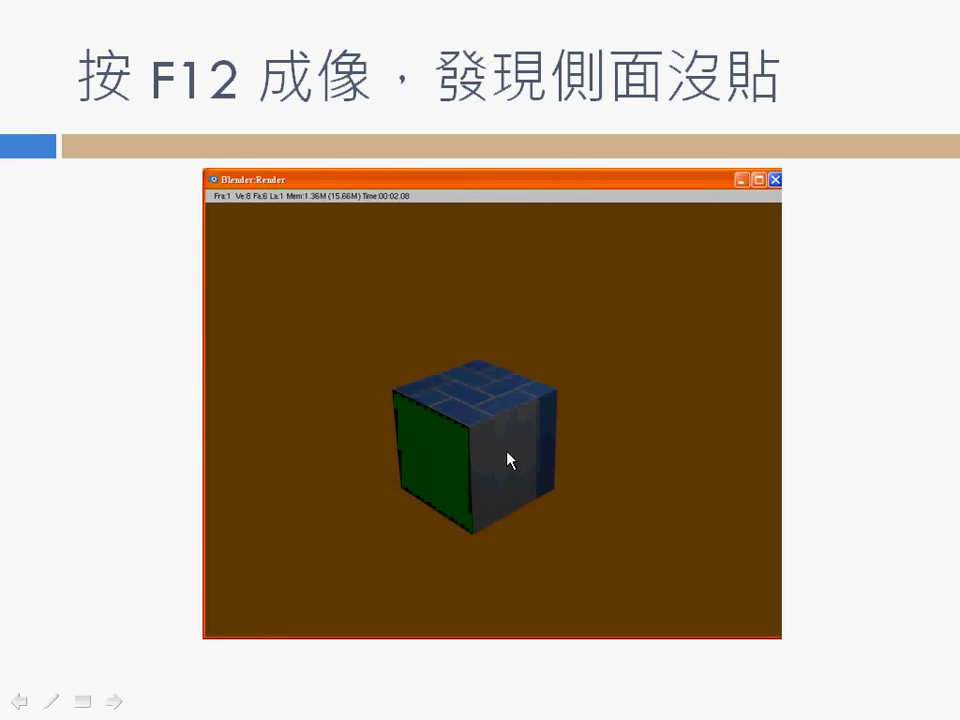
click(435, 475)
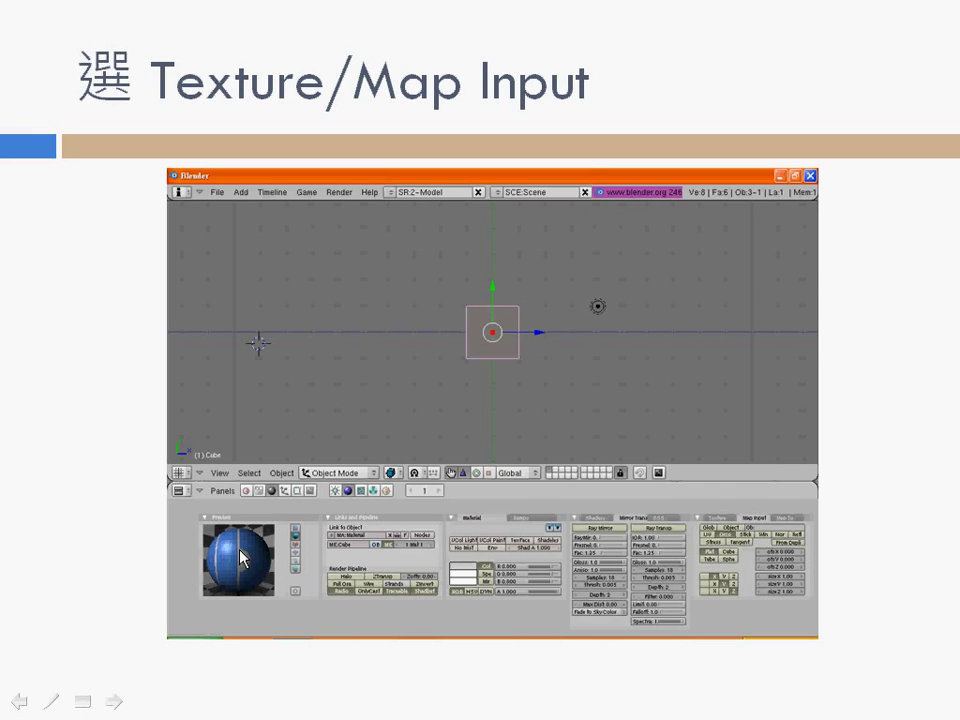
click(299, 537)
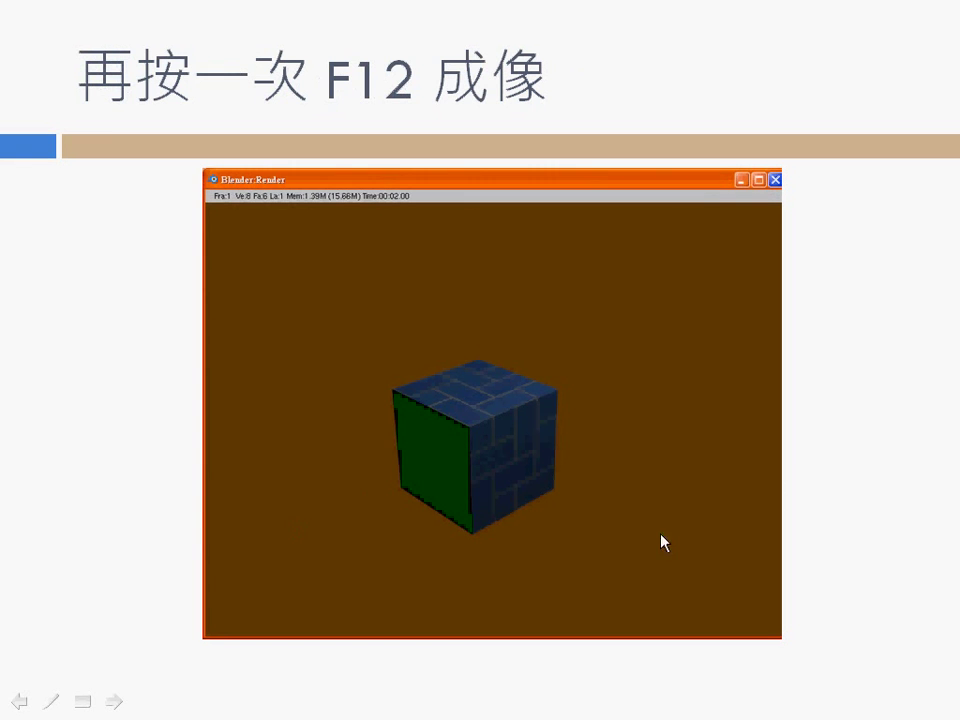
Page through the floor-plane, front-view and cube-on-floor slides to the Hemi lamp, energy 0.5 slide.
click(482, 467)
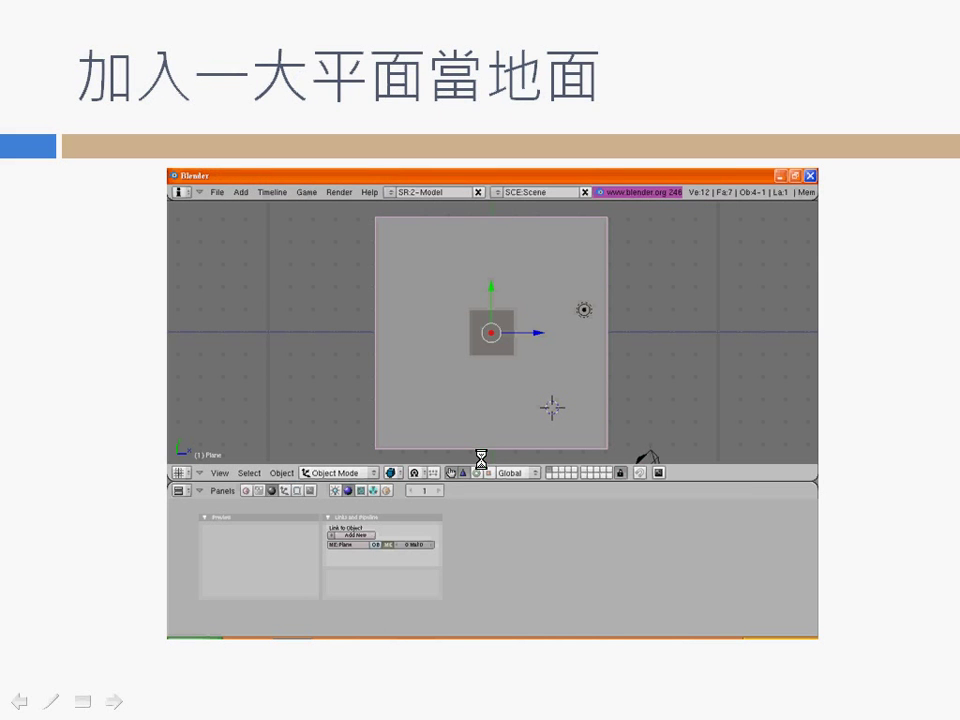
key(Page_Up)
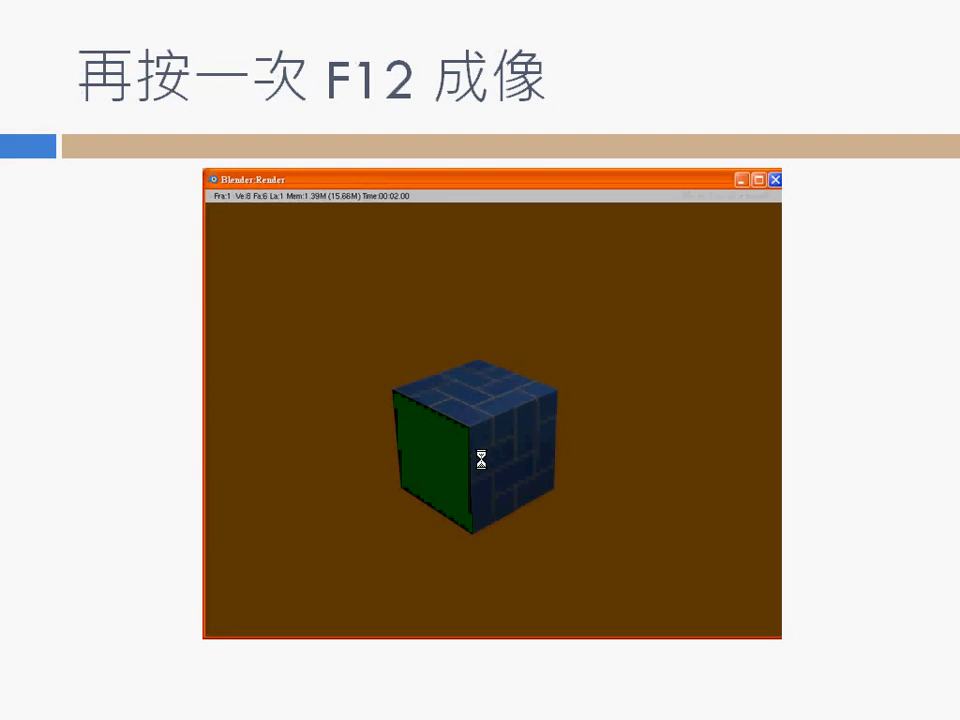
key(Page_Down)
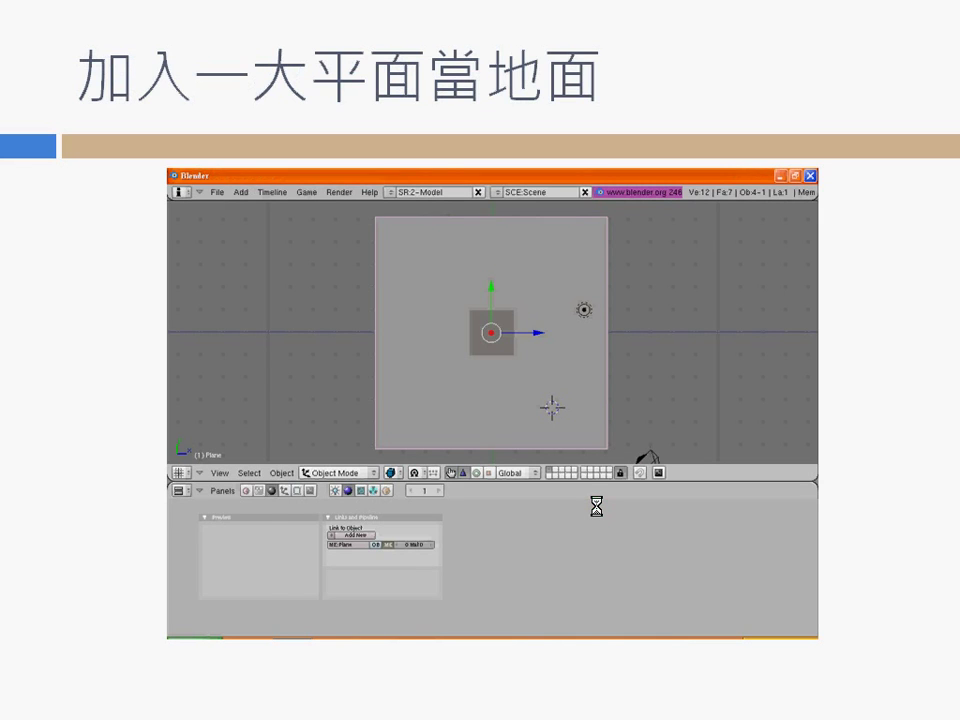
key(Page_Down)
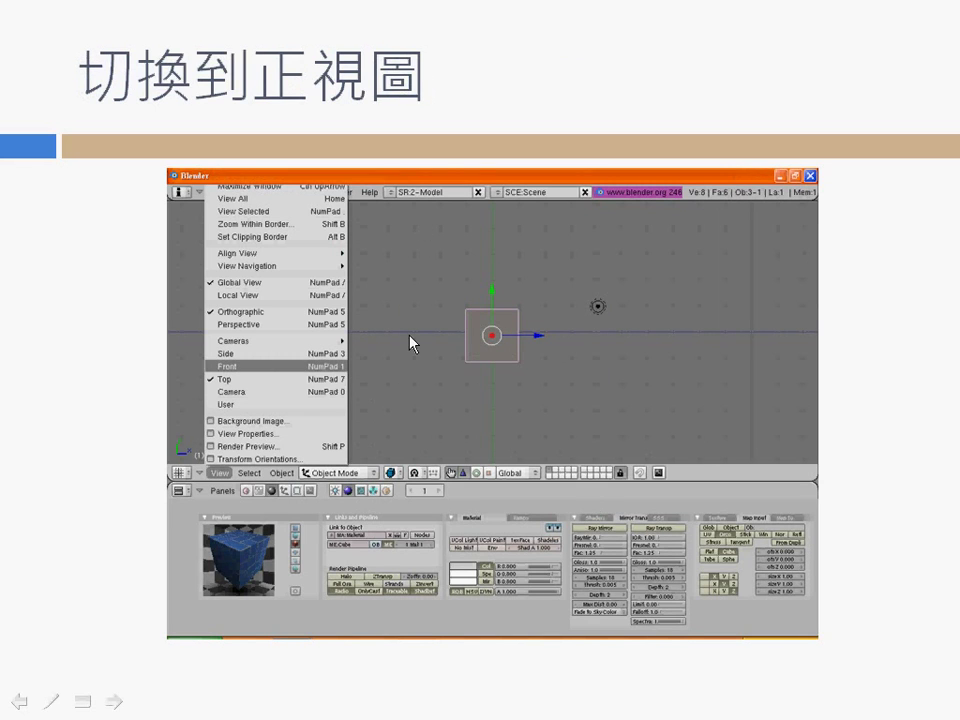
key(Page_Down)
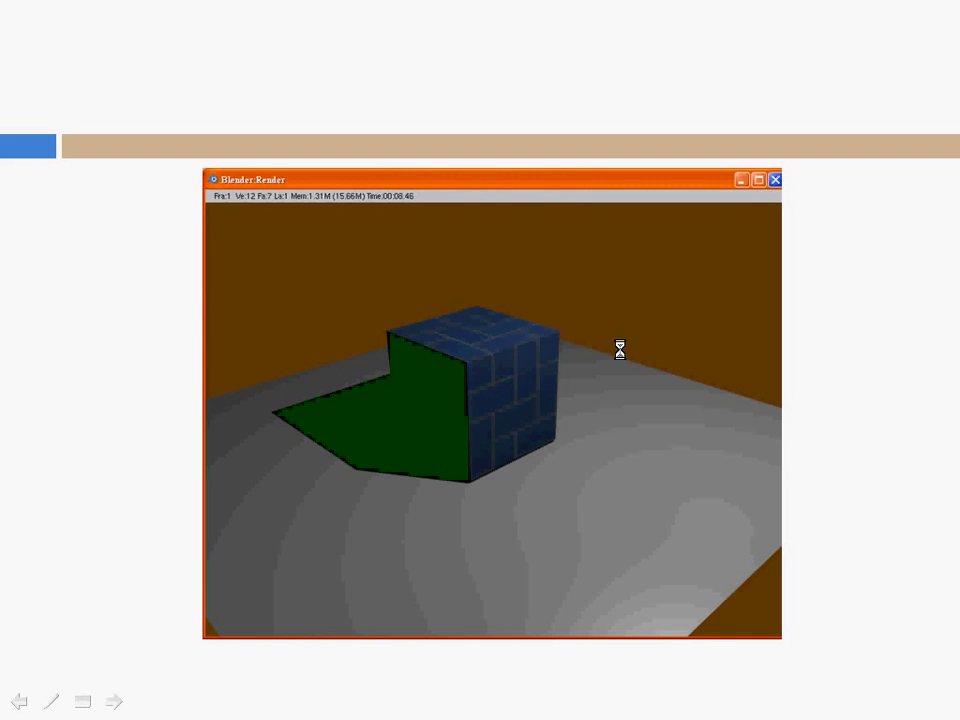
click(578, 358)
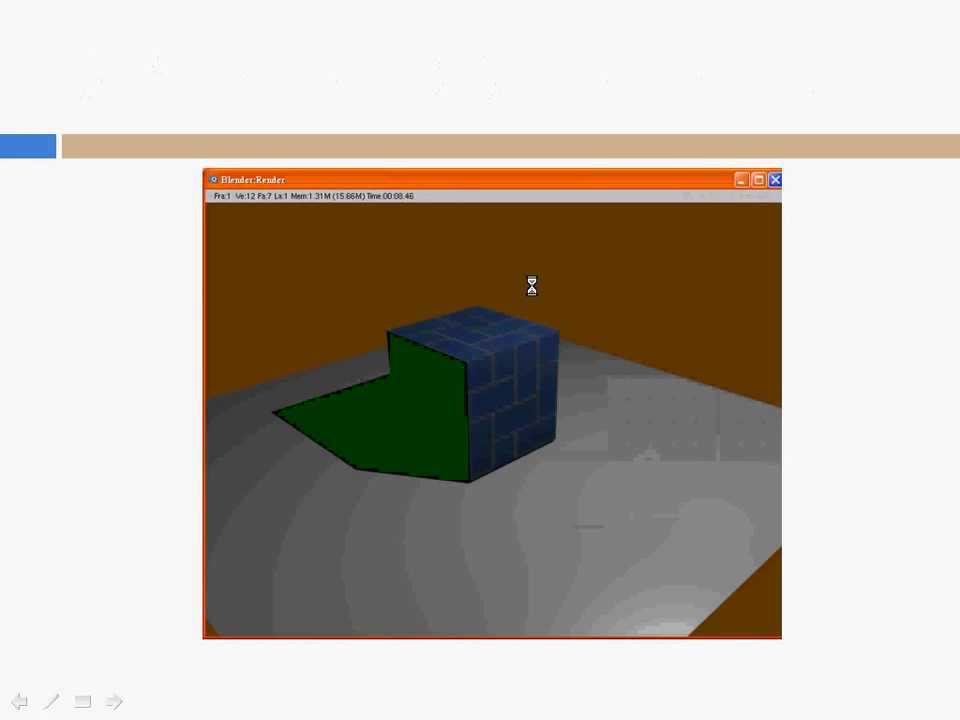
click(424, 405)
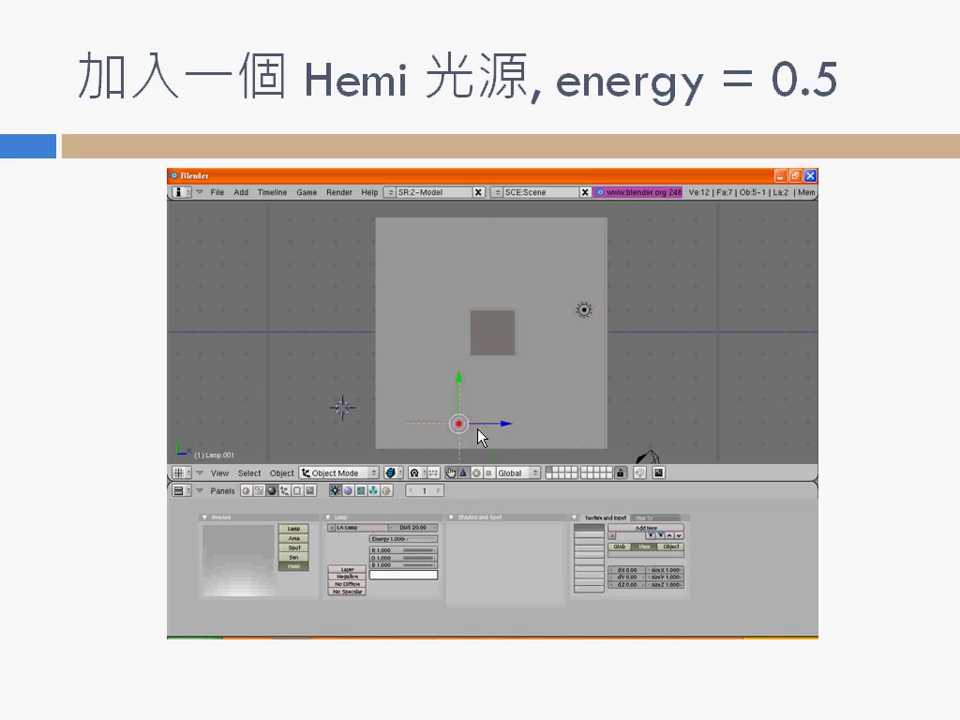
Advance through the floor material and repeat-5 slides to the '完成圖，按 F12 成像' final render slide.
click(478, 430)
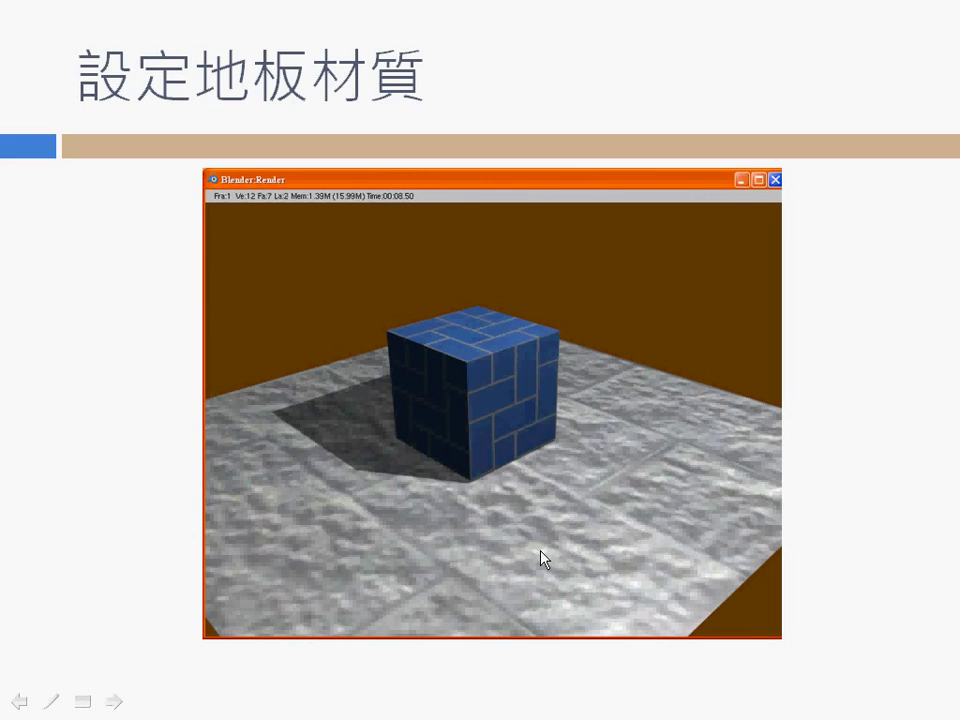
click(516, 401)
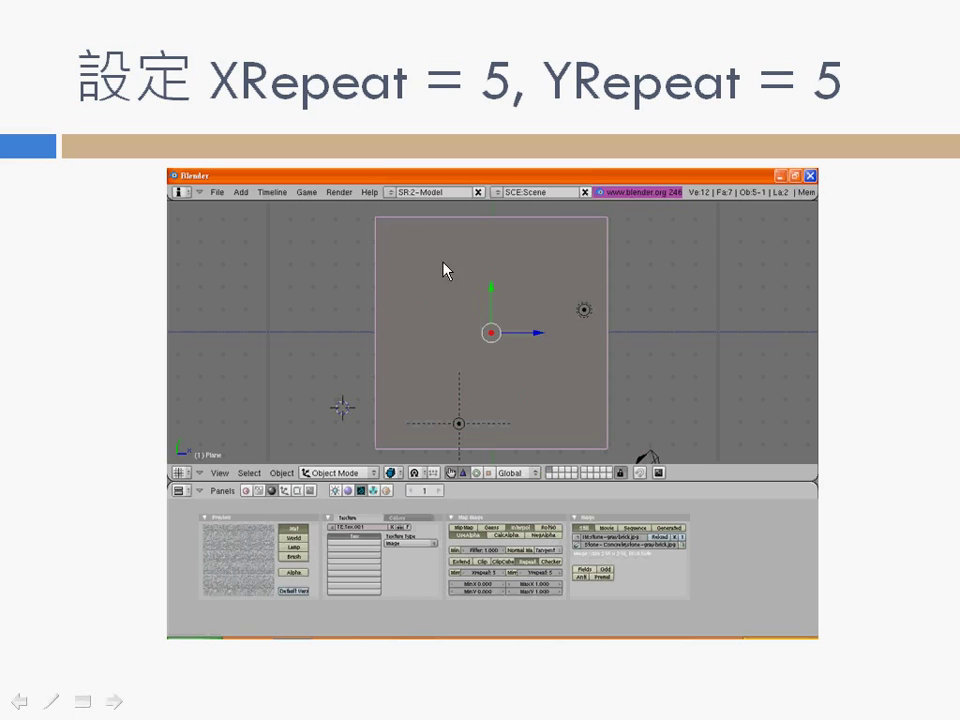
click(557, 396)
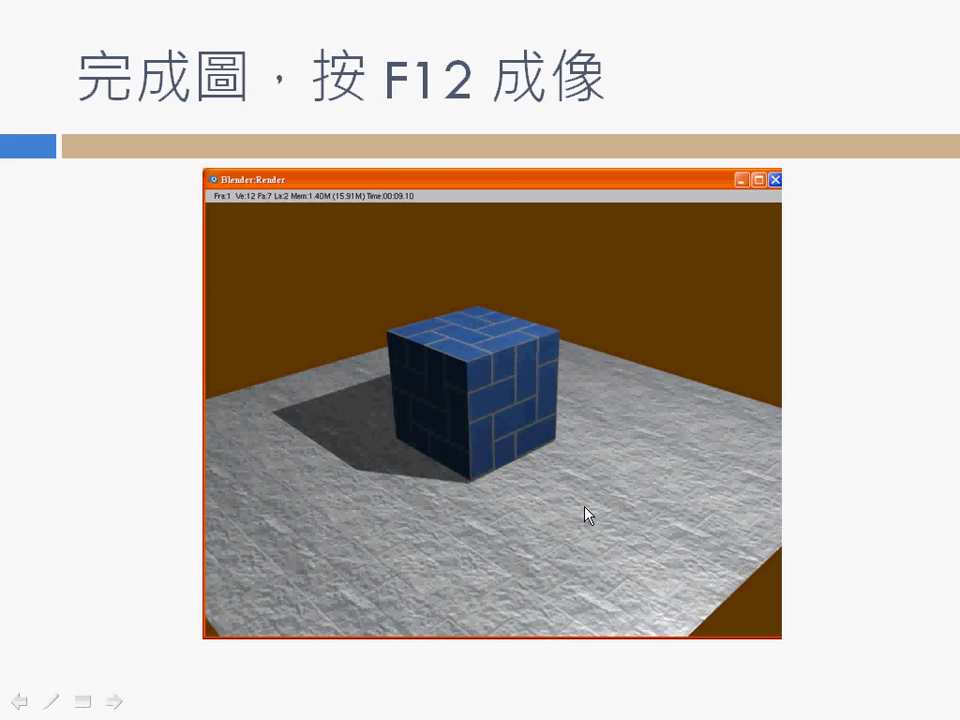
Exit the slideshow, switch to Blender and show the cube's 'Tex' texture settings, type None.
key(Escape)
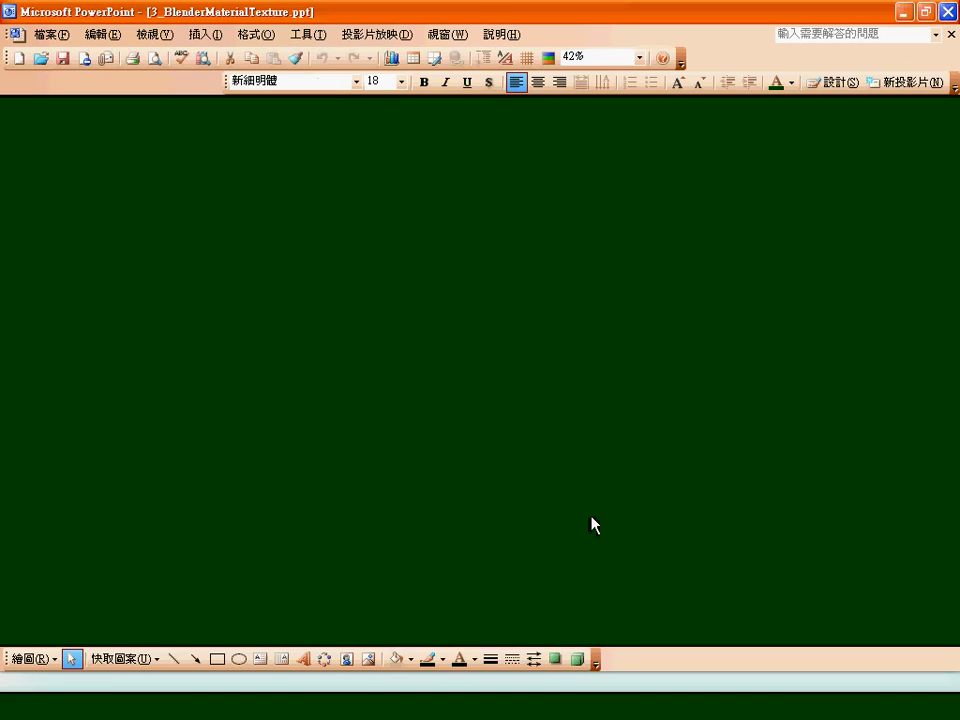
click(362, 708)
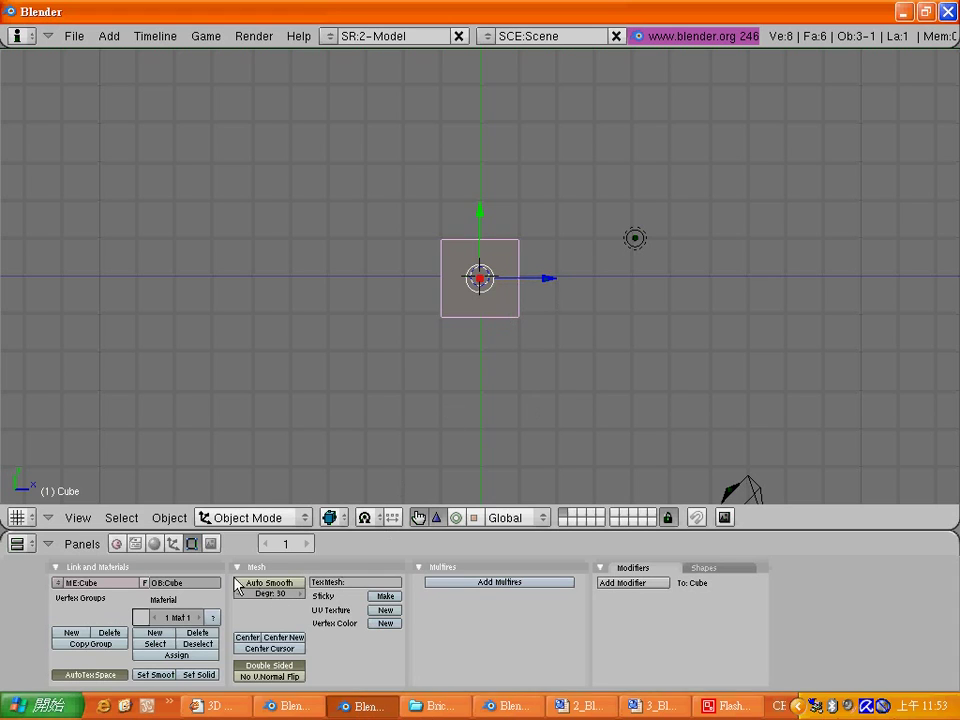
click(155, 545)
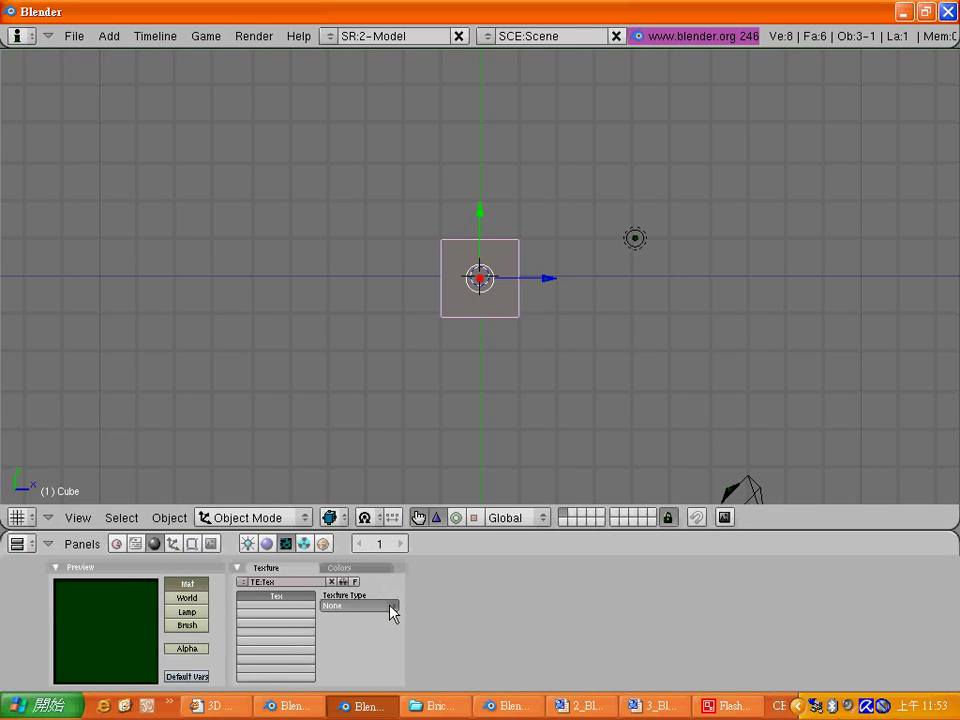
Change the 'Tex' texture type from None to Image and open the Load image browser.
click(392, 610)
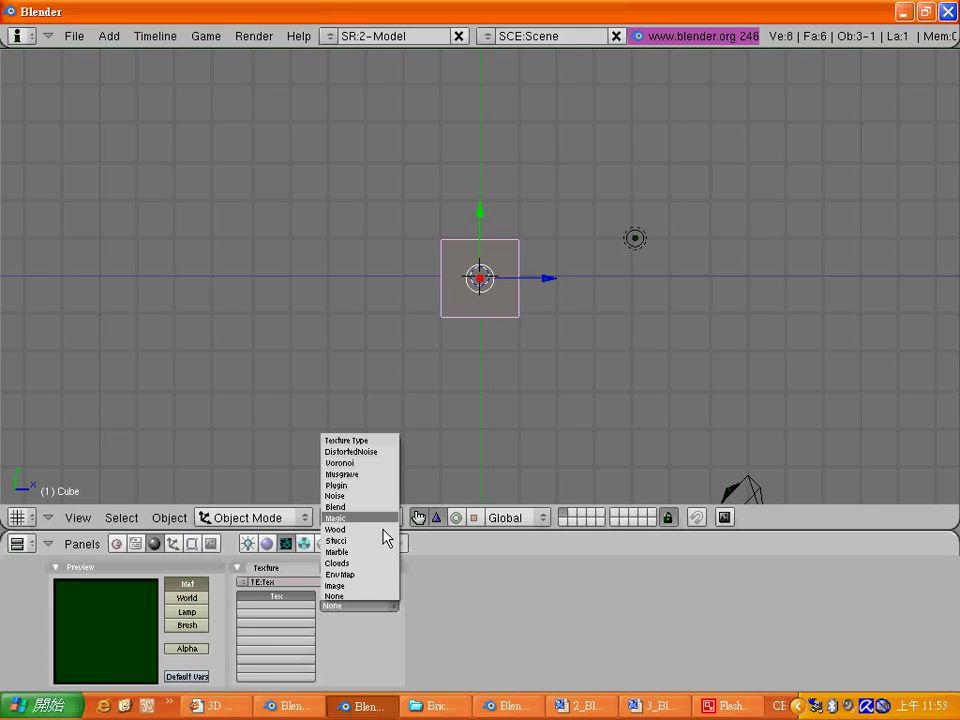
click(380, 590)
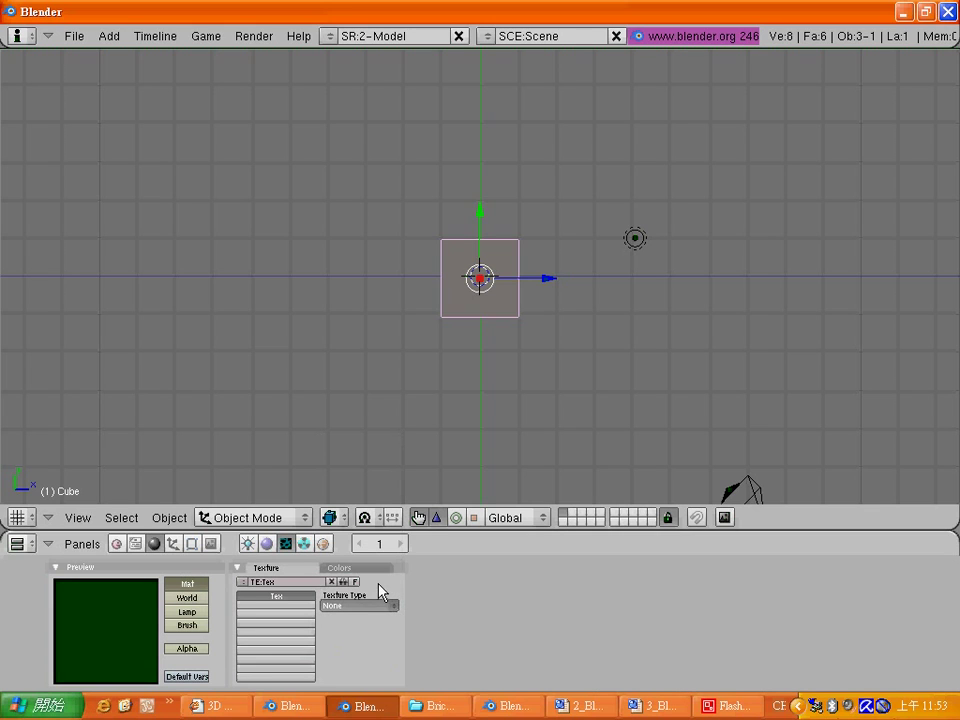
click(360, 605)
click(399, 581)
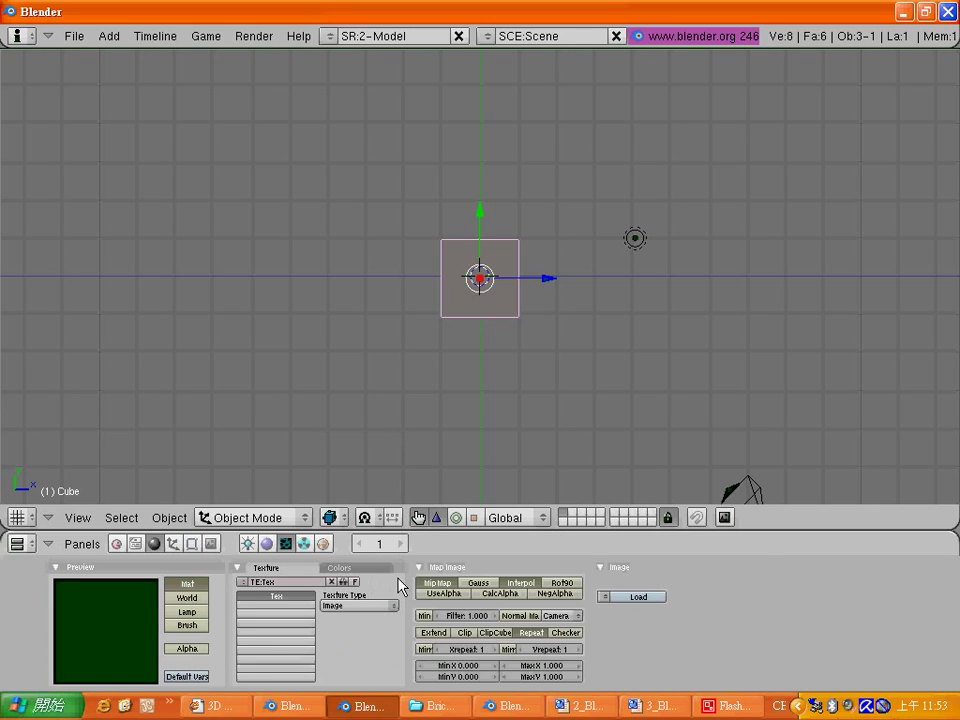
click(634, 597)
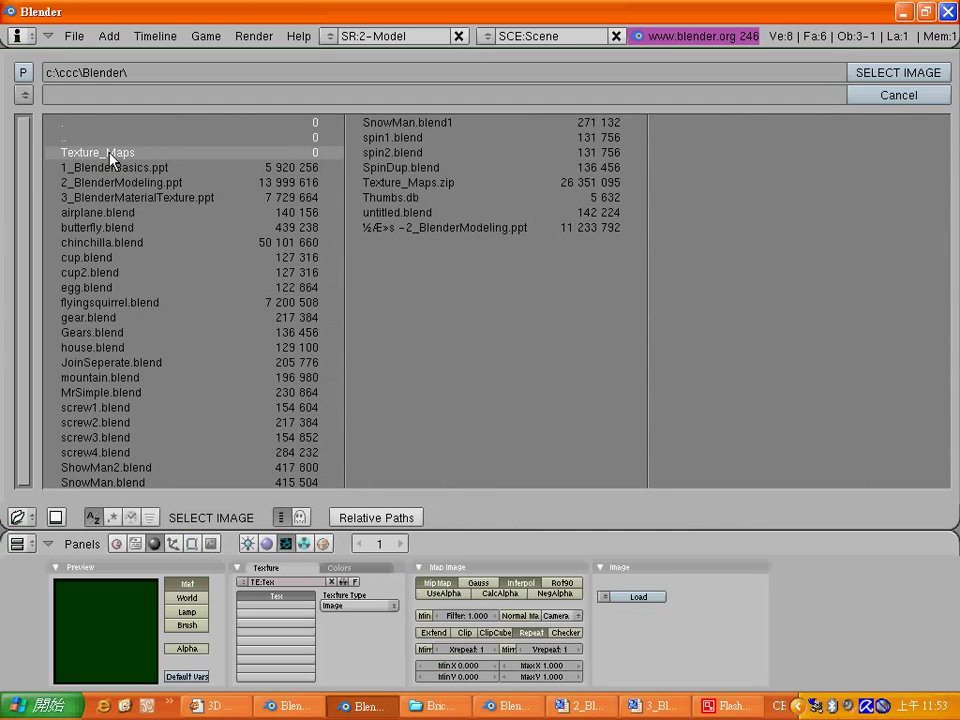
Open Texture_Maps, then the Brick- Stone- Concrete folder in the image browser.
click(110, 155)
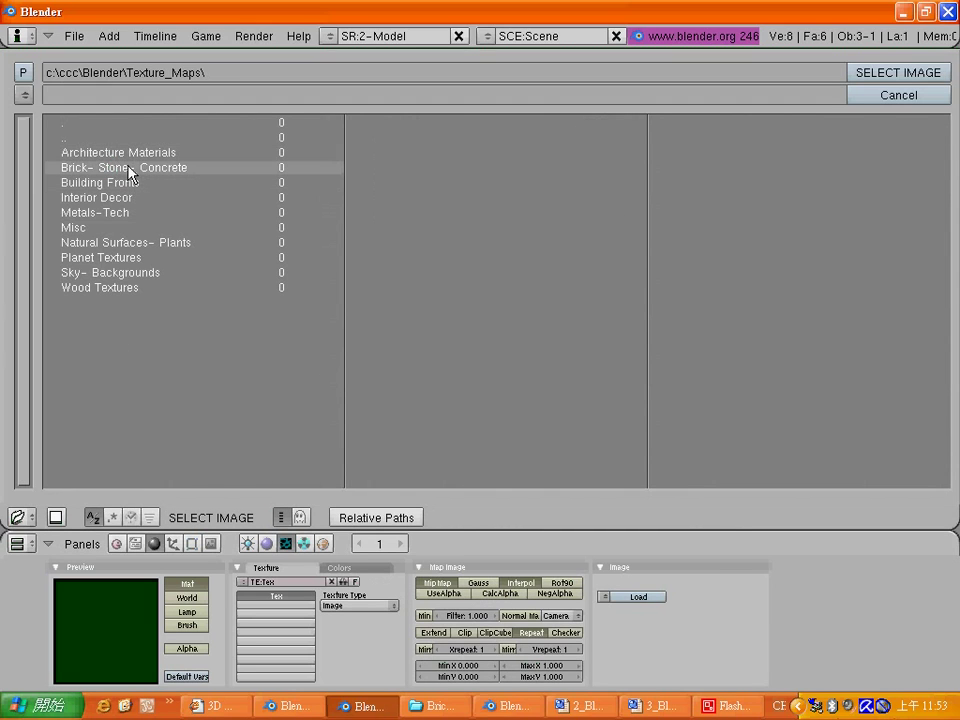
click(130, 170)
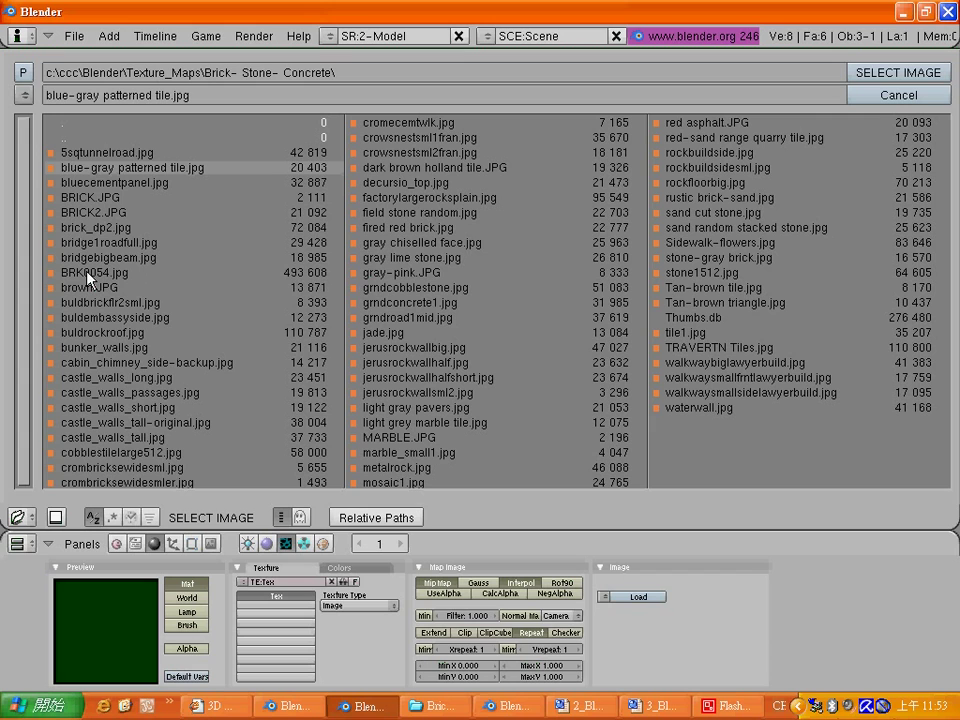
click(442, 706)
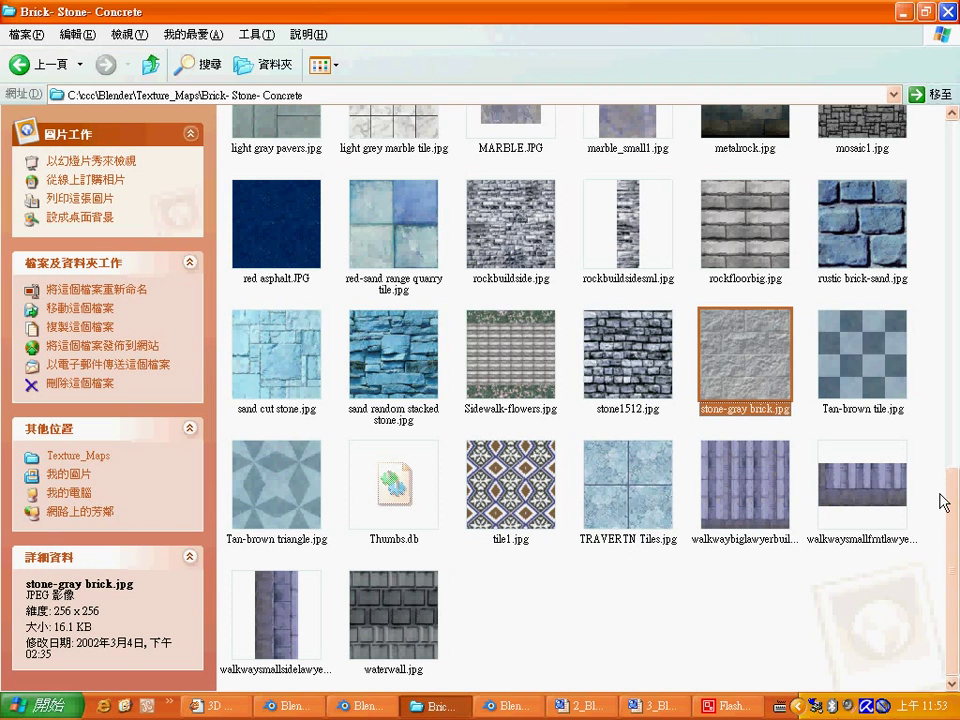
drag(949, 501, 958, 245)
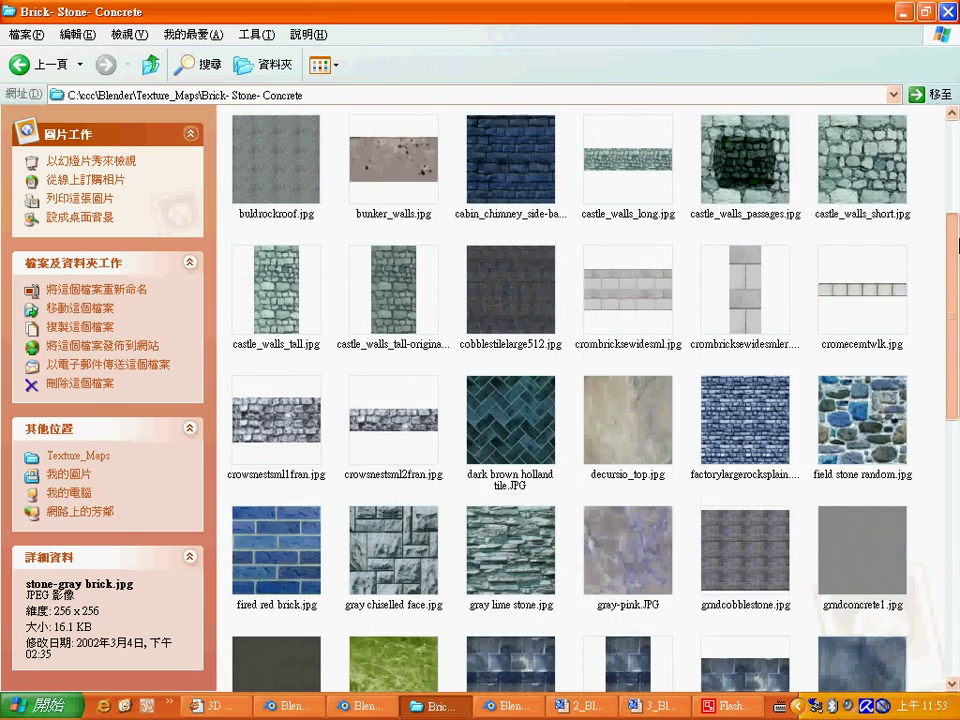
scroll(557, 268, down, 2)
scroll(557, 268, up, 4)
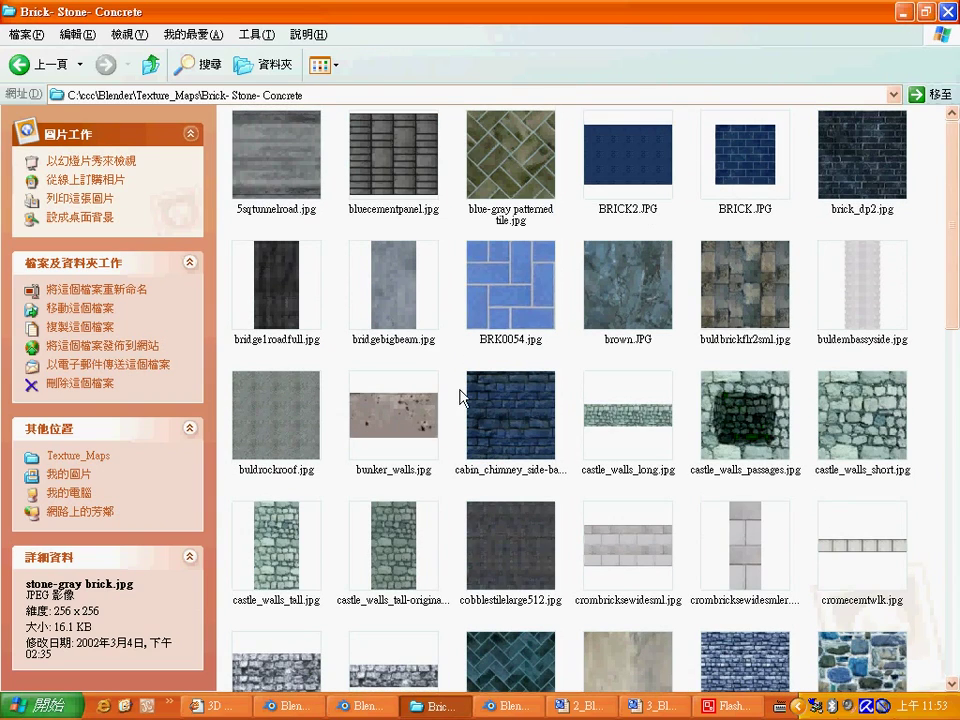
key(alt+Tab)
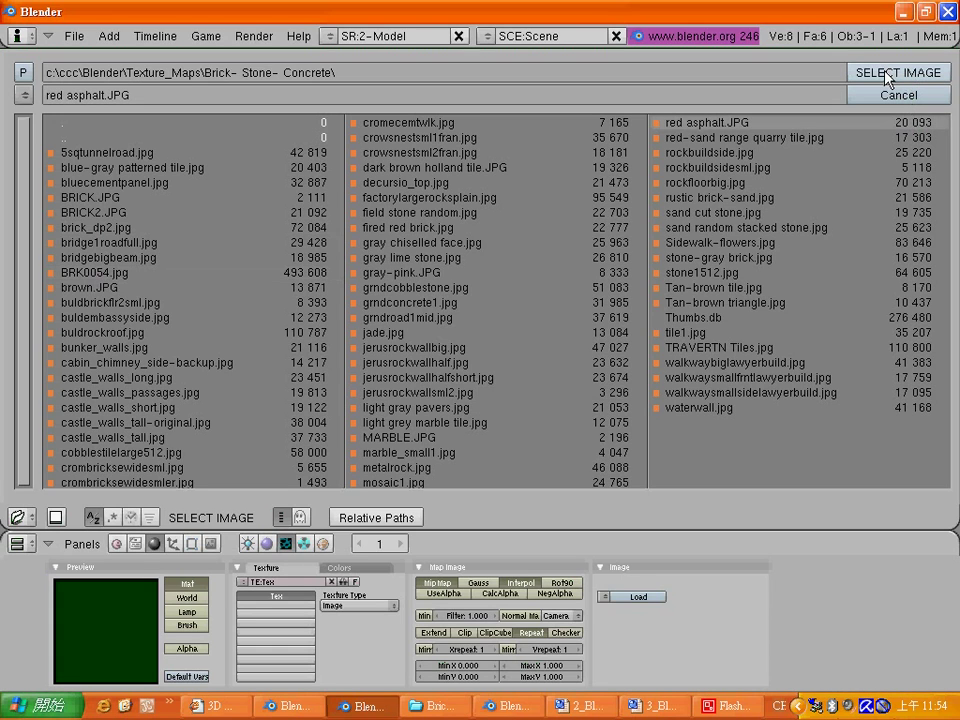
Load red asphalt.JPG, then replace it with BRK0054.jpg as the cube's texture image.
click(886, 80)
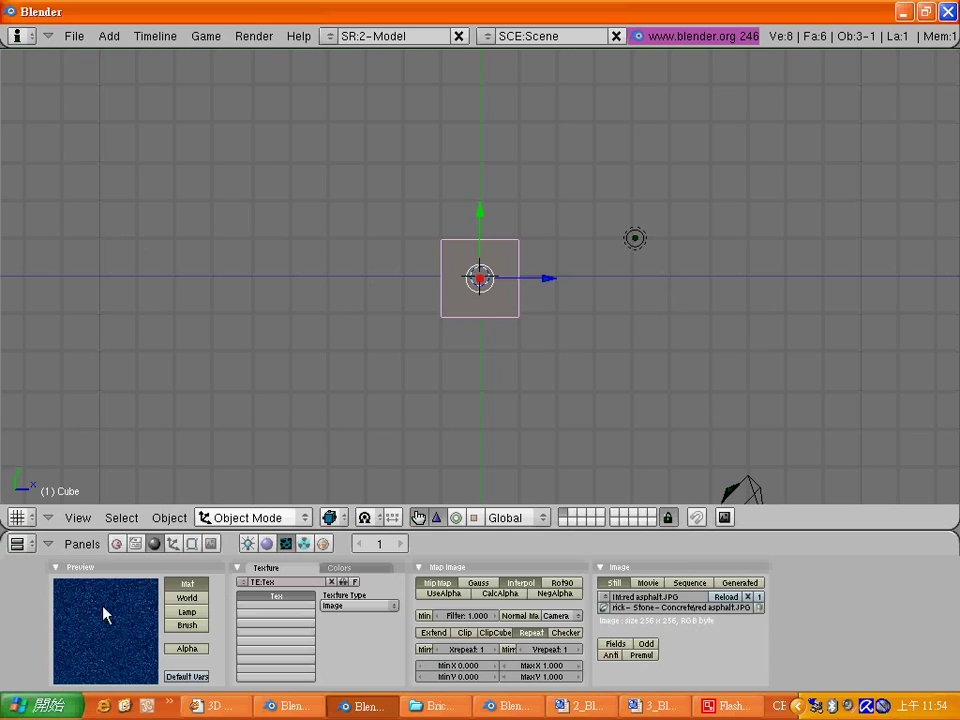
click(605, 608)
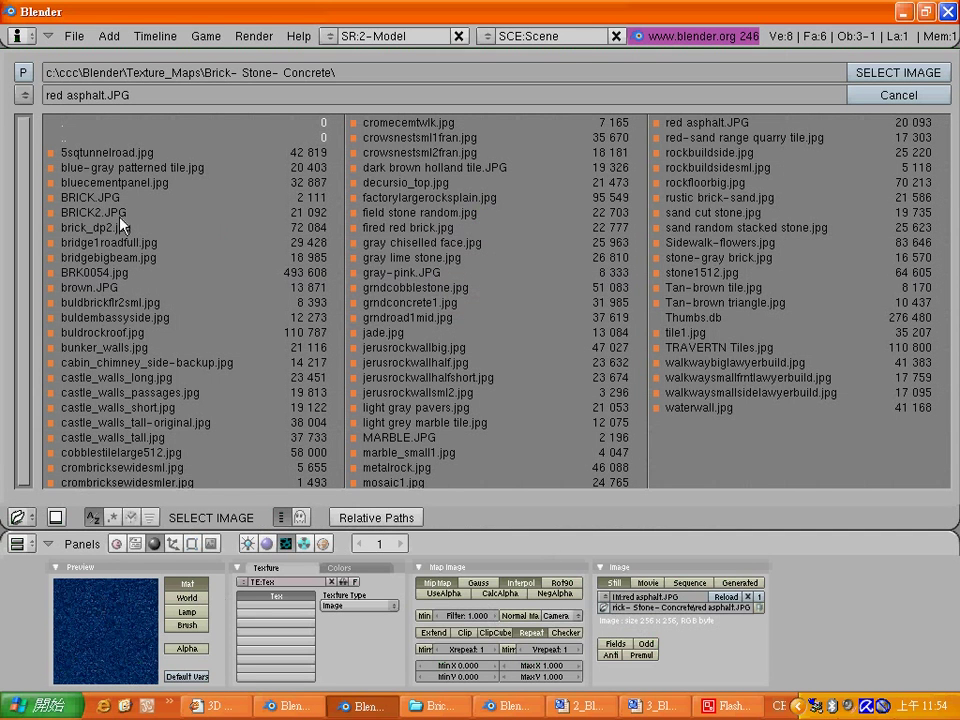
click(112, 273)
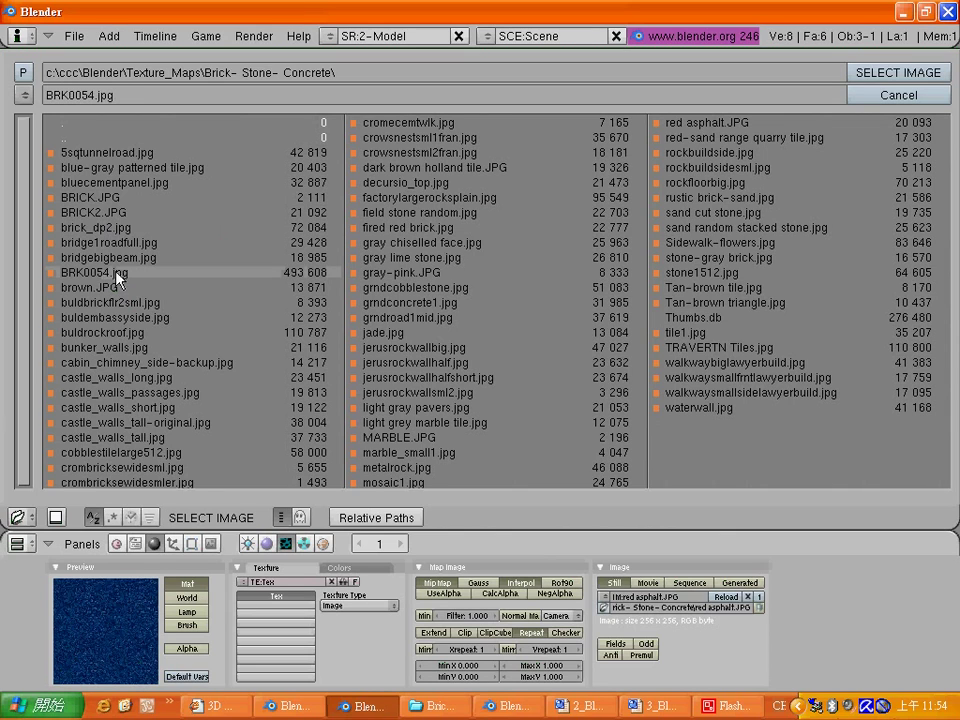
click(915, 76)
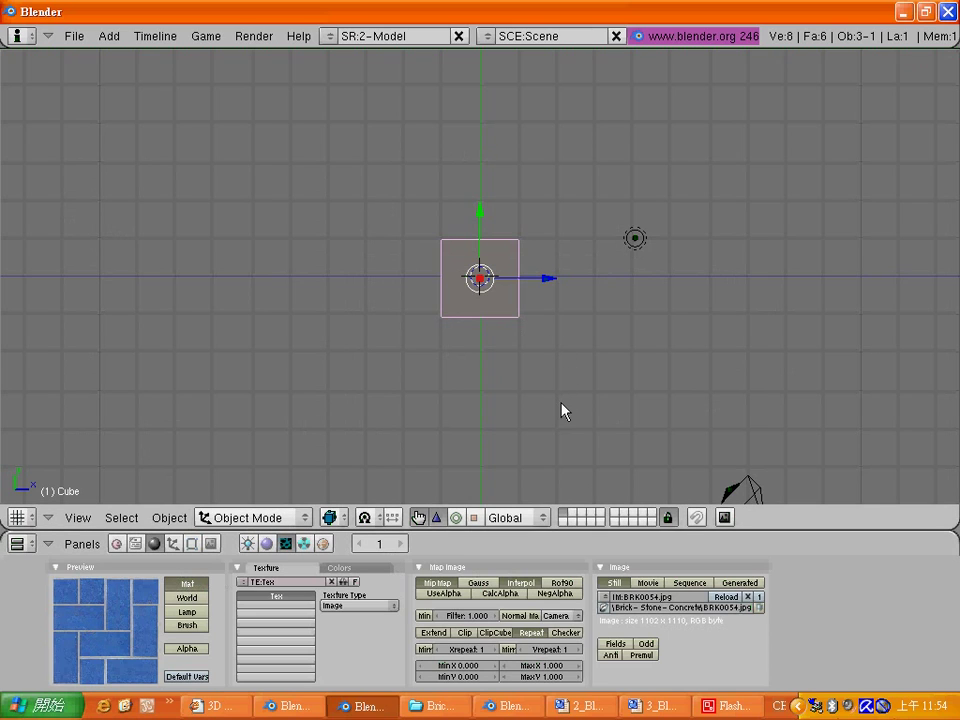
key(F12)
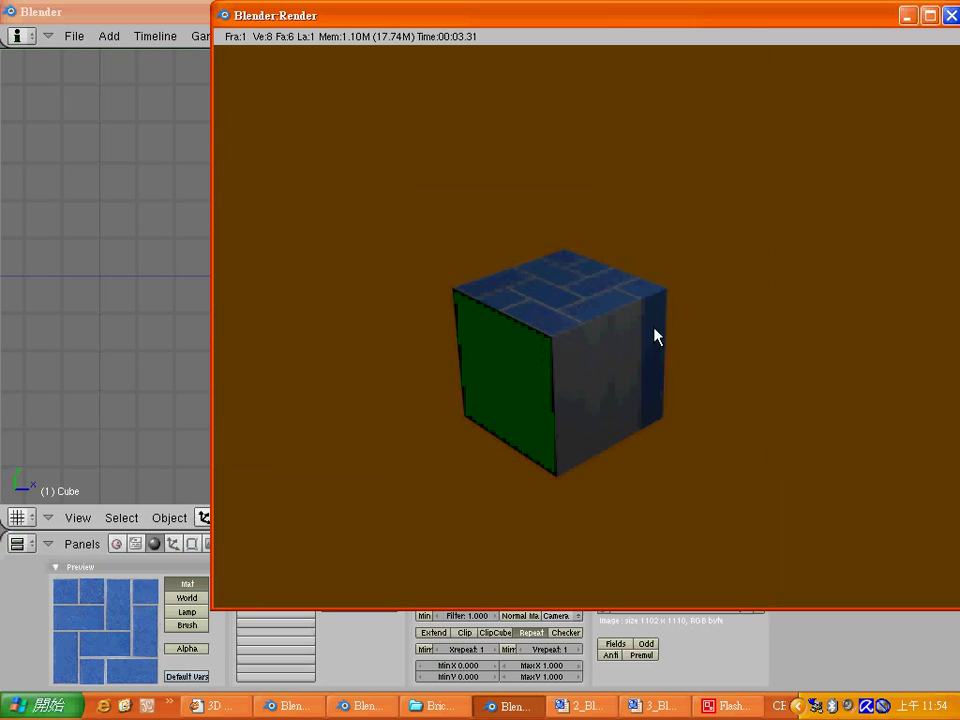
click(951, 16)
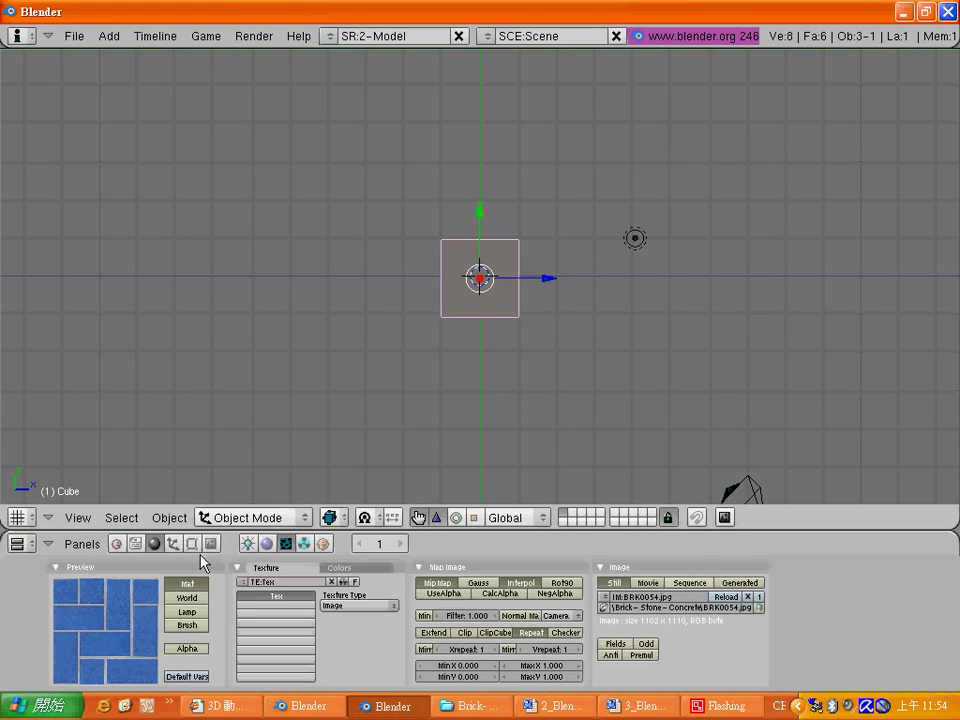
Set the texture's Map Input to Cube, preview it on plane, cube and monkey, then render with F12.
click(268, 544)
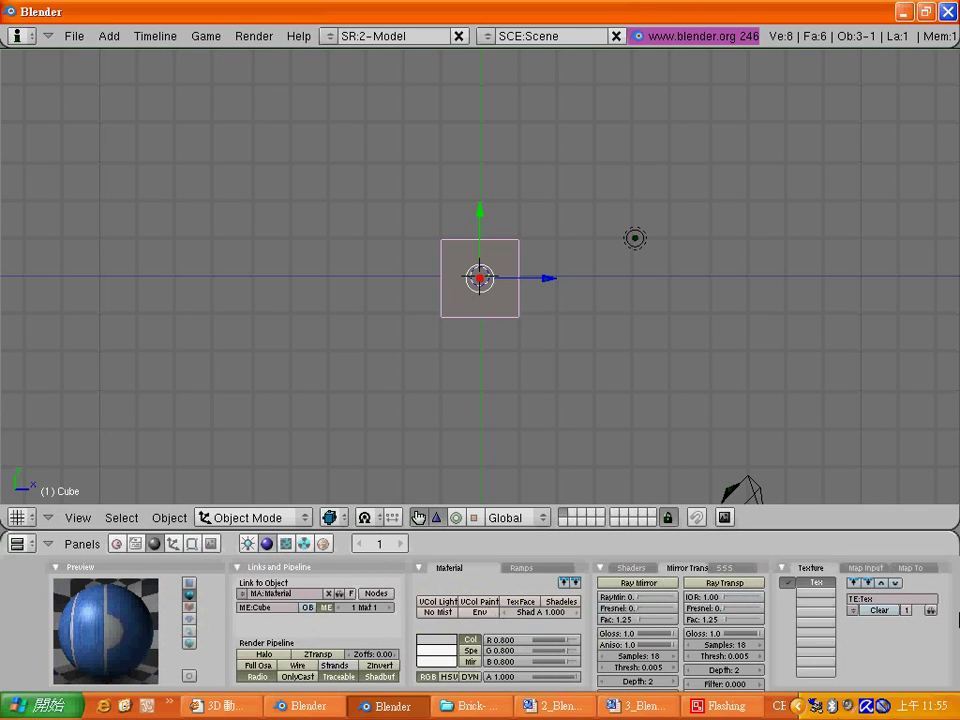
click(866, 570)
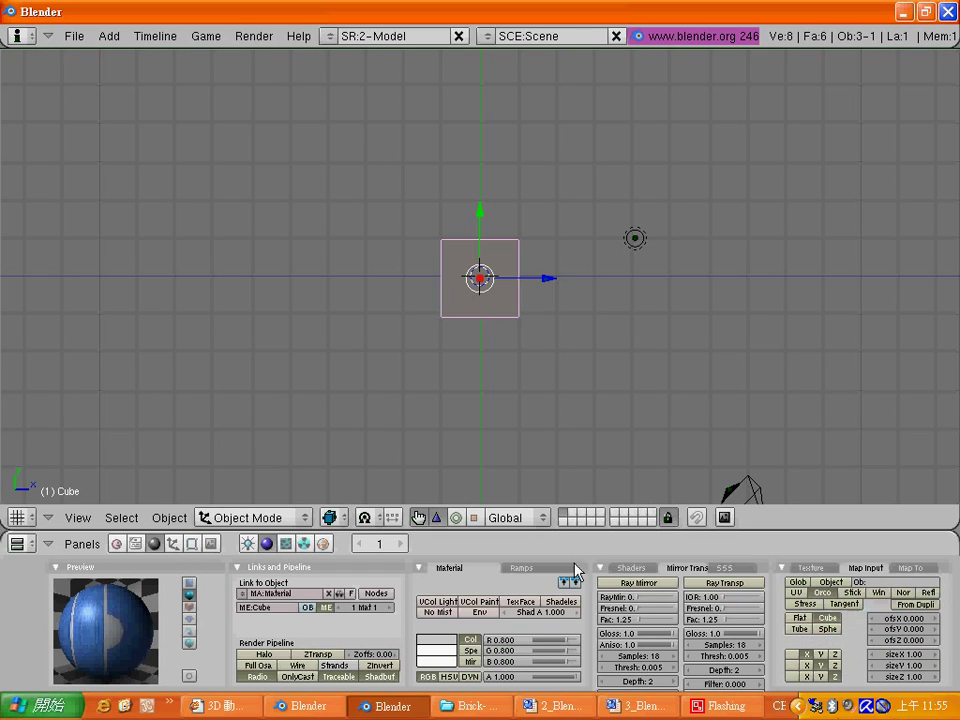
click(190, 584)
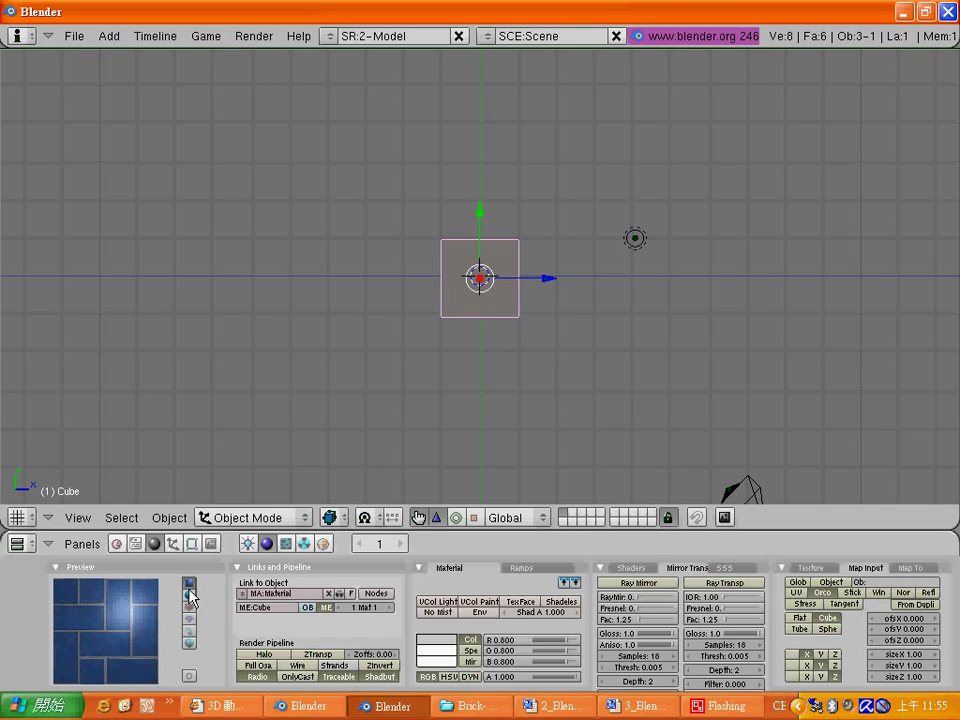
click(189, 606)
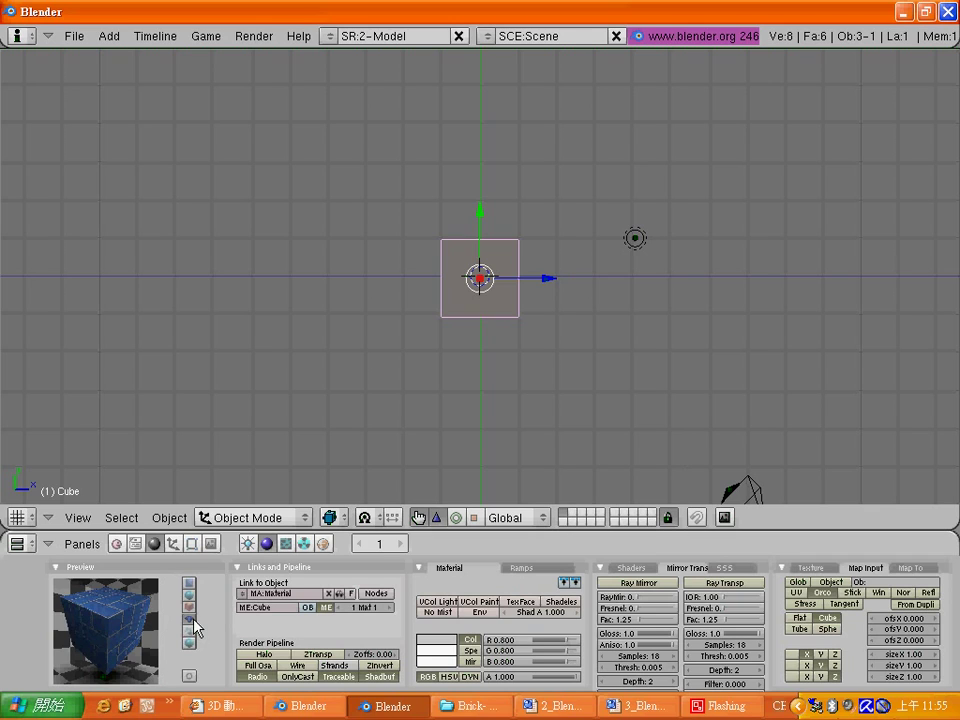
click(194, 620)
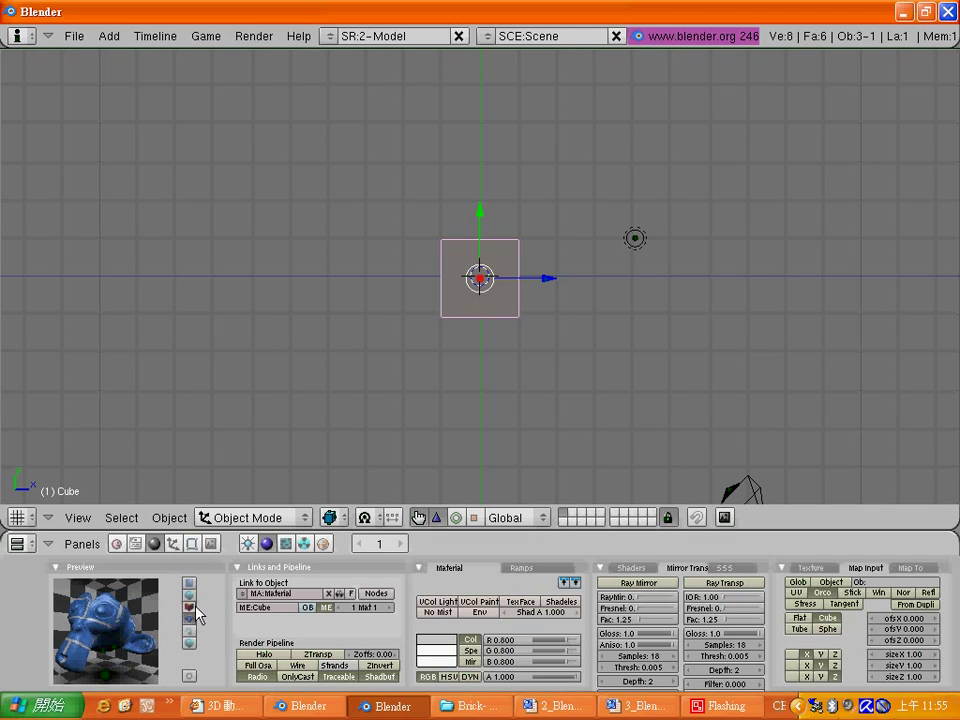
click(189, 606)
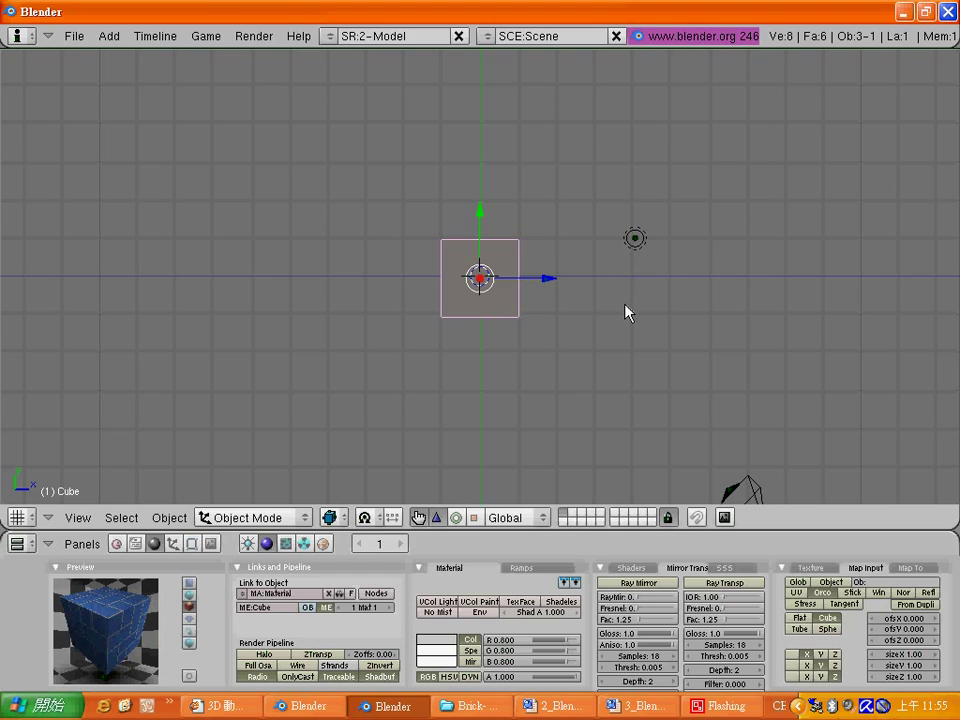
key(F12)
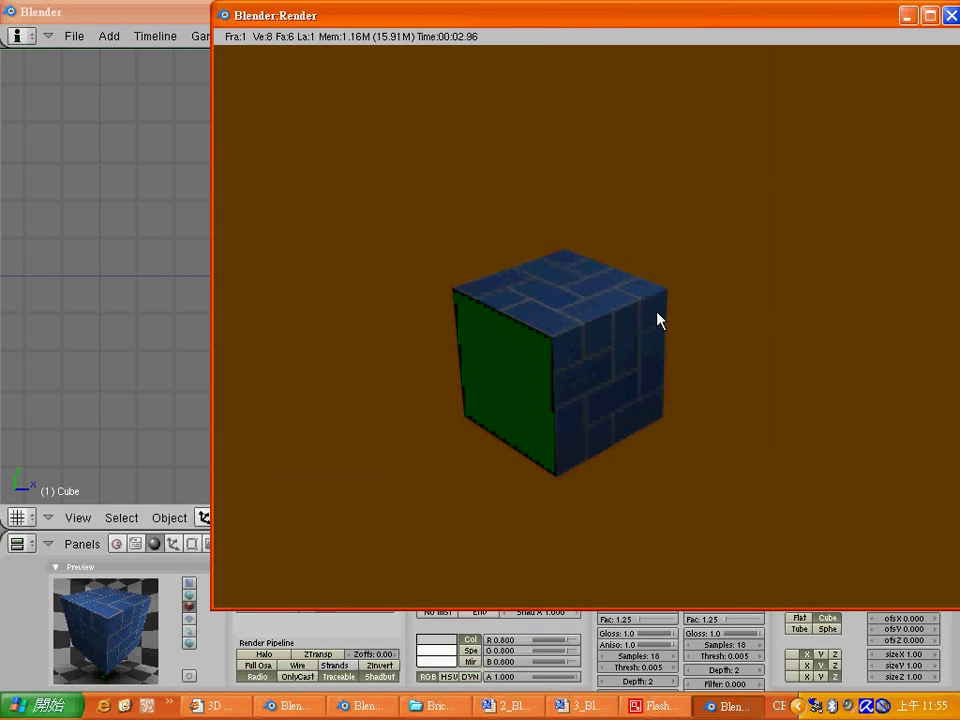
Close the Blender:Render window once the brick-textured cube render finishes.
click(951, 18)
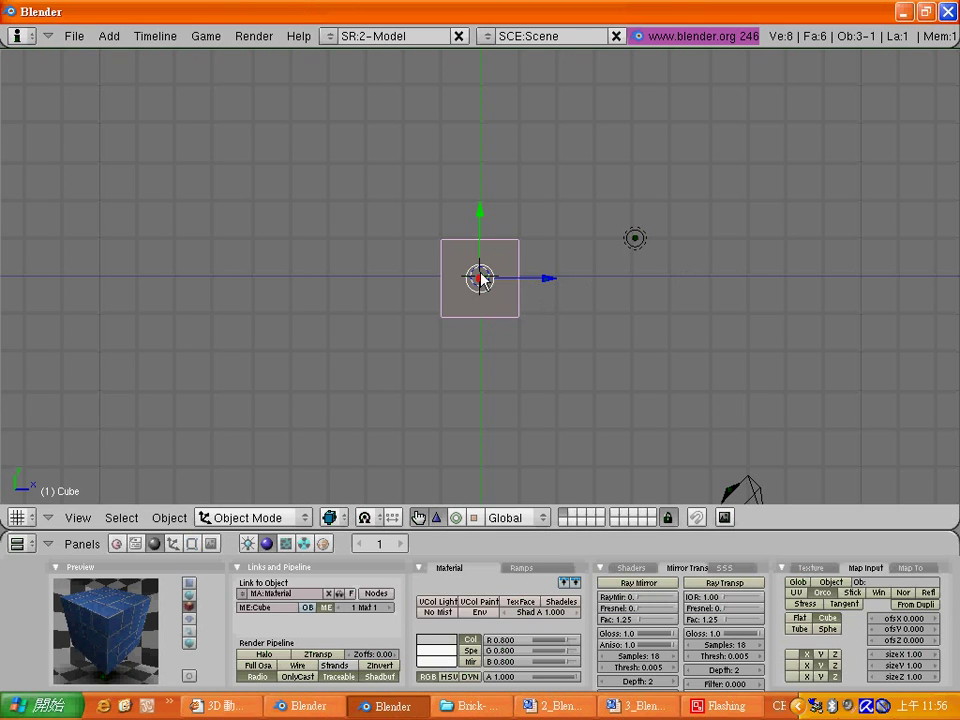
In front view, raise the cube about 0.86 units along Z.
click(78, 518)
key(Escape)
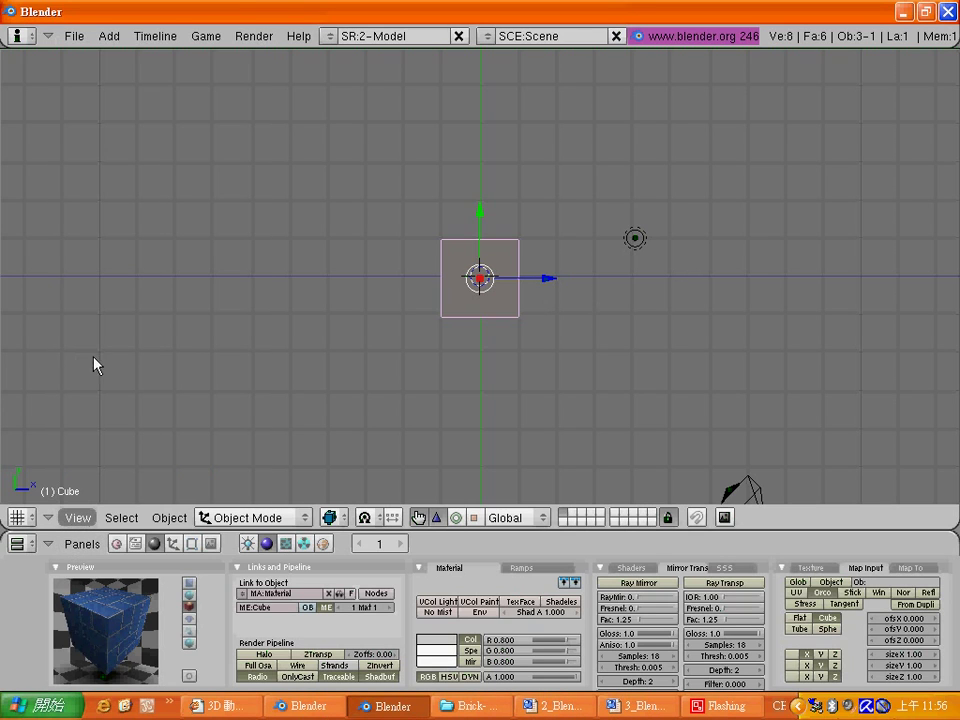
key(KP_1)
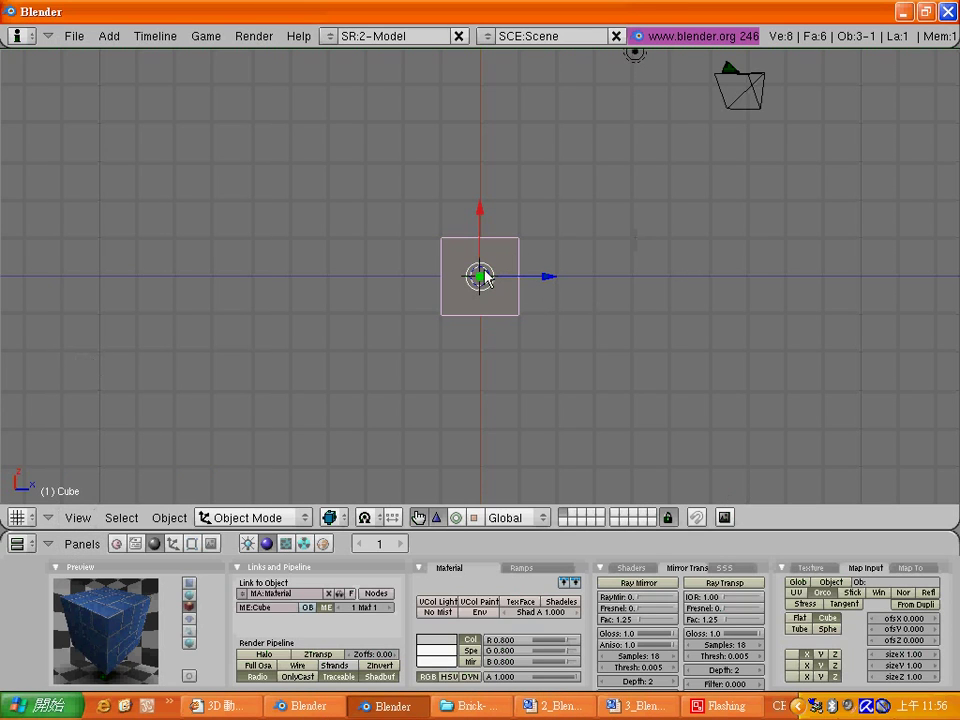
drag(484, 279, 484, 238)
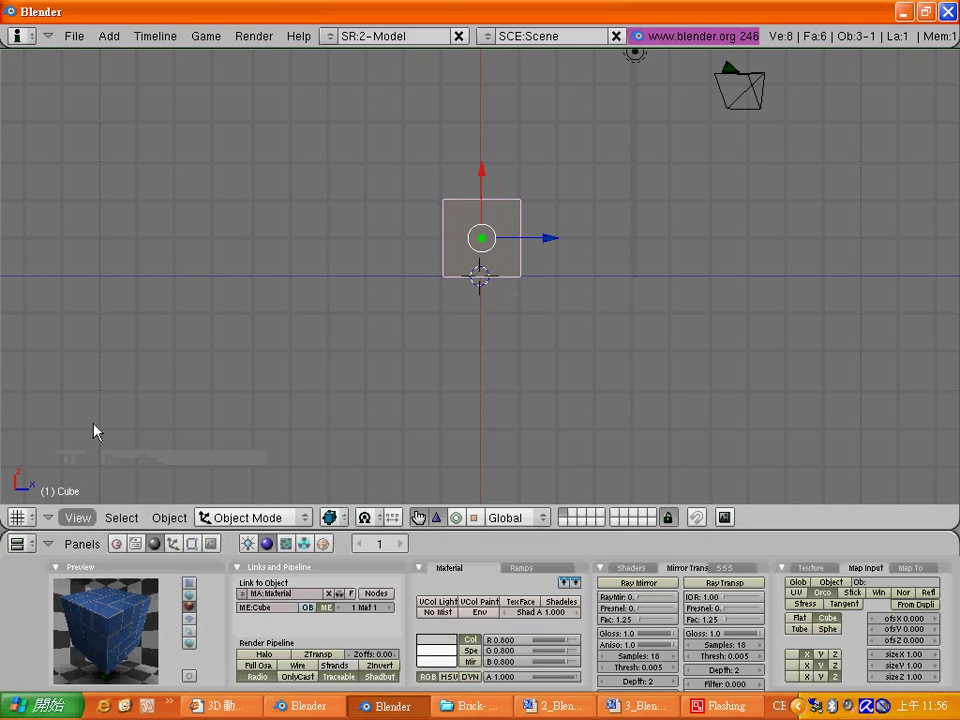
Switch to the top-down view and bring up the Add menu.
click(77, 518)
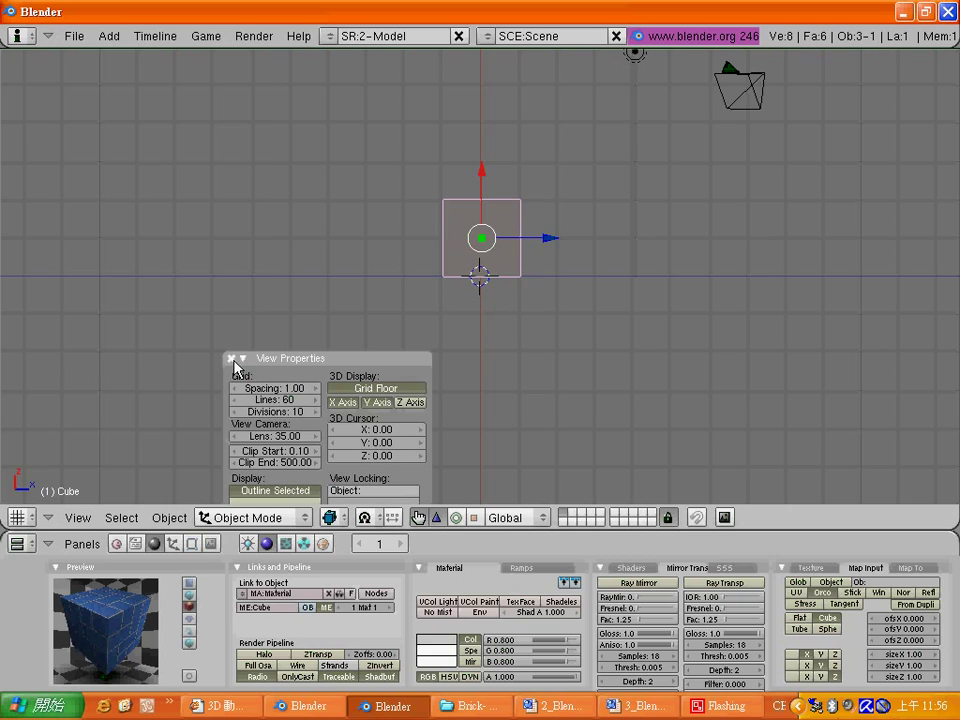
click(232, 358)
key(KP_7)
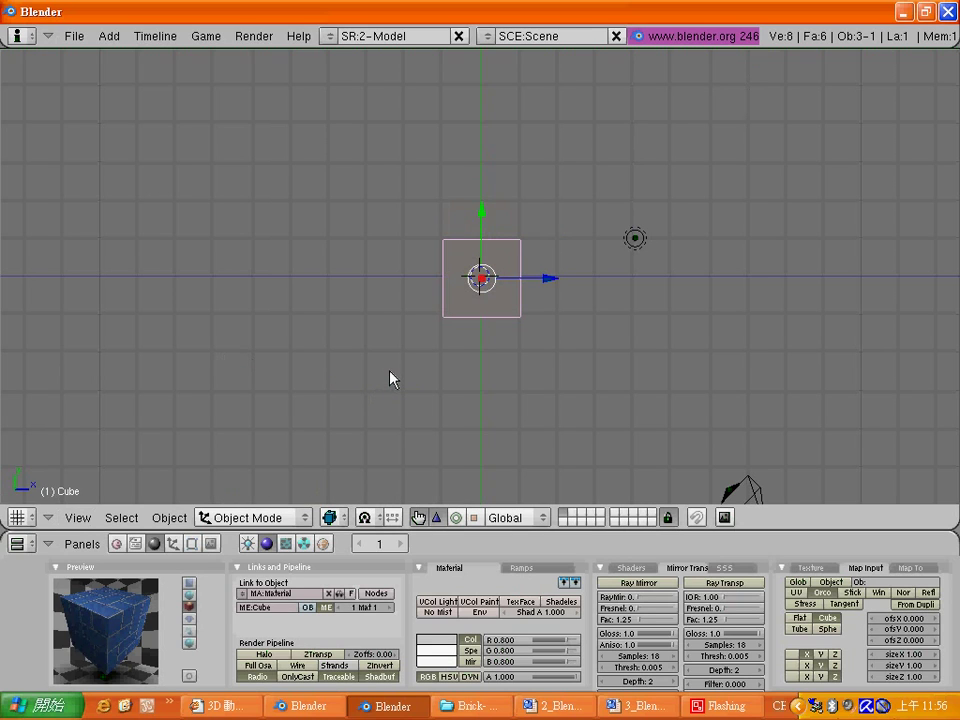
key(space)
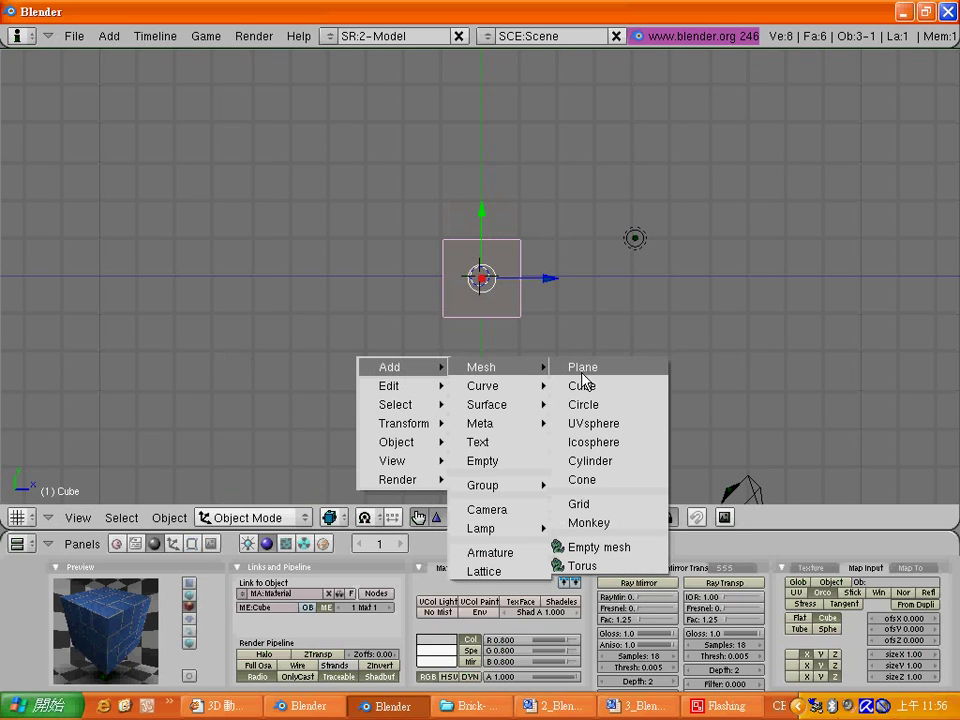
Add a plane, scale it up into a wide floor under the cube, and render.
click(582, 368)
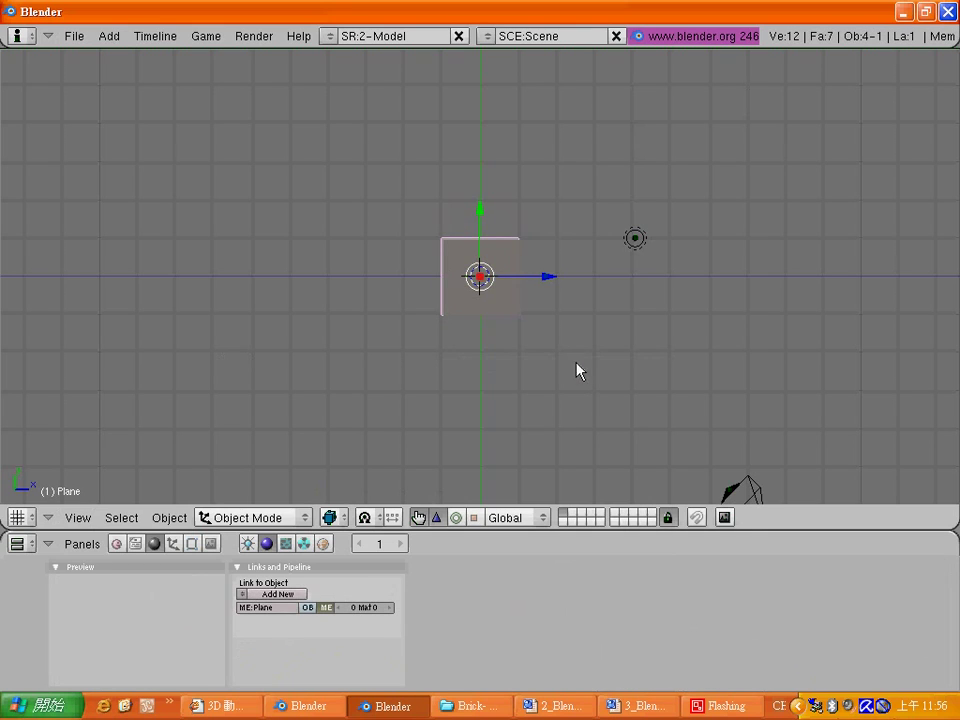
key(s)
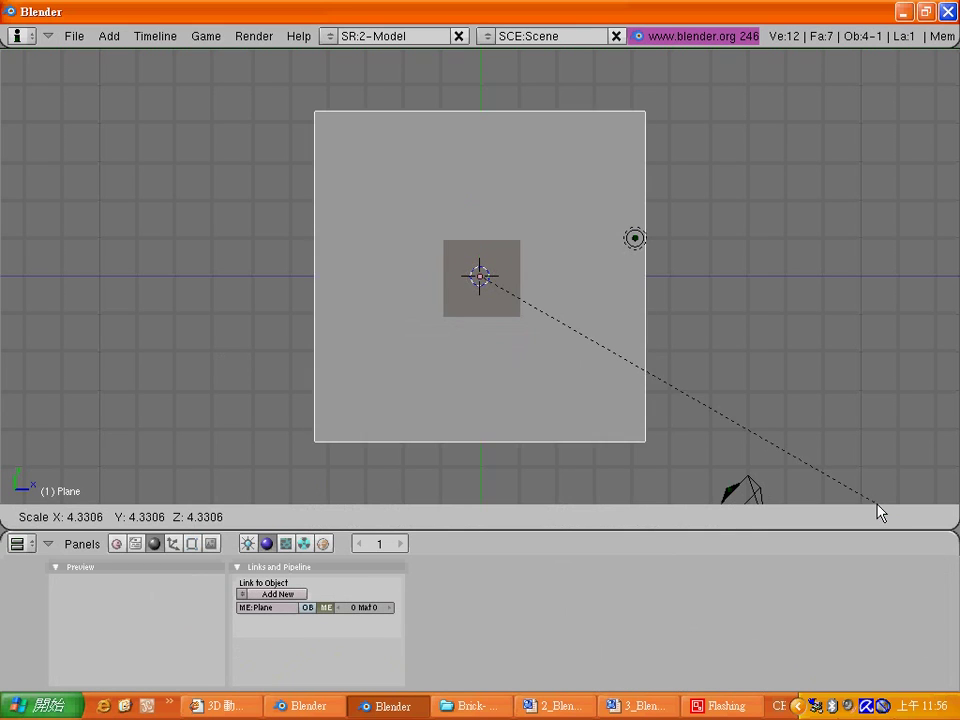
click(876, 509)
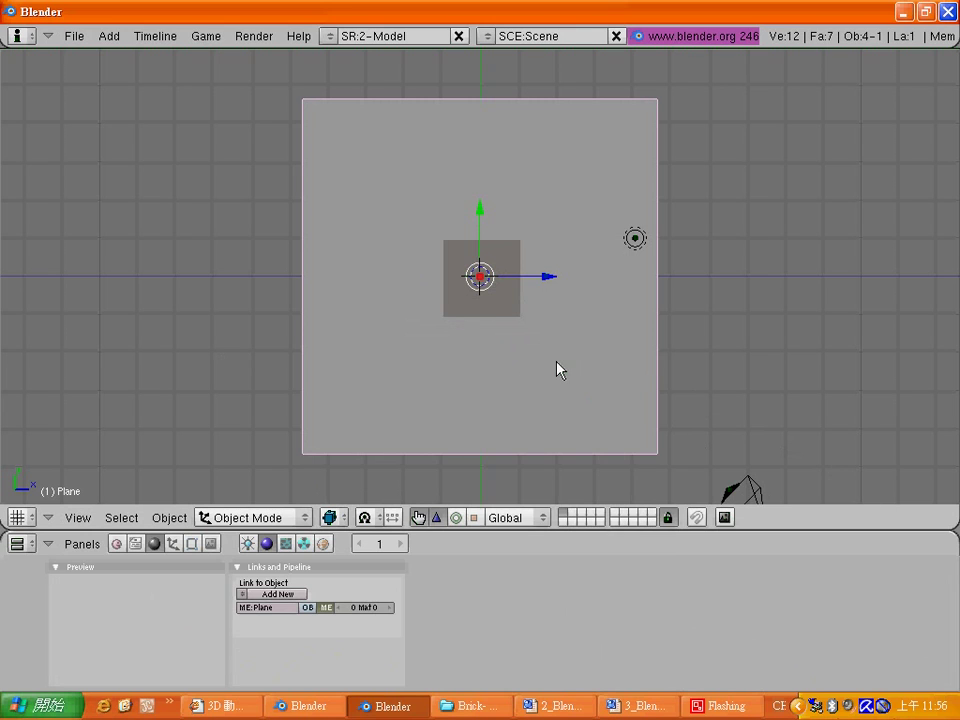
key(F12)
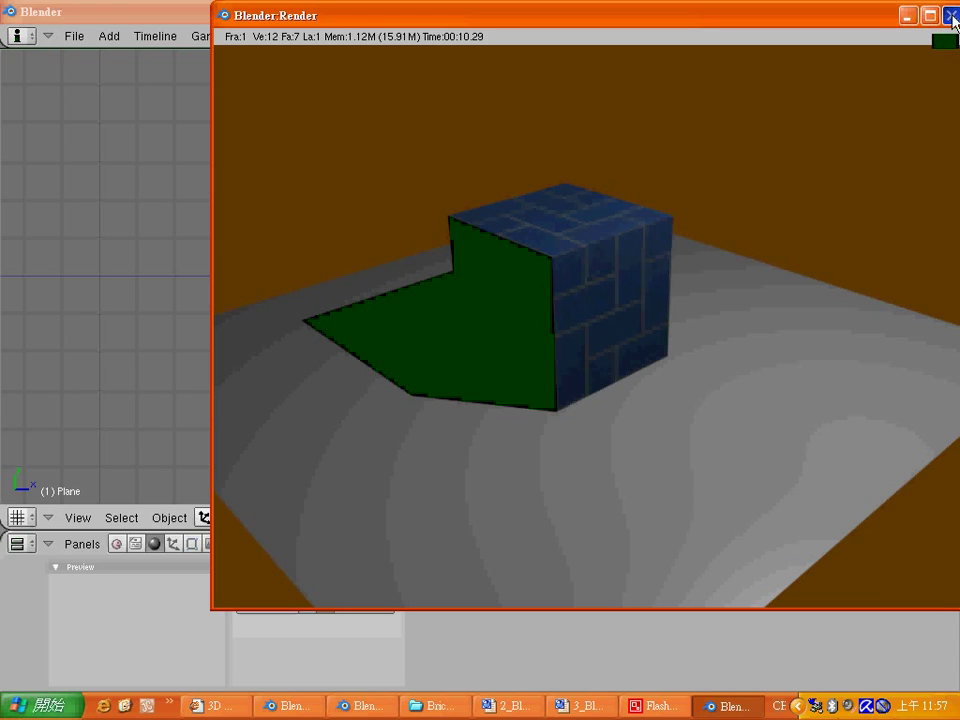
Close the render result to return to the top view of the plane and cube.
click(951, 15)
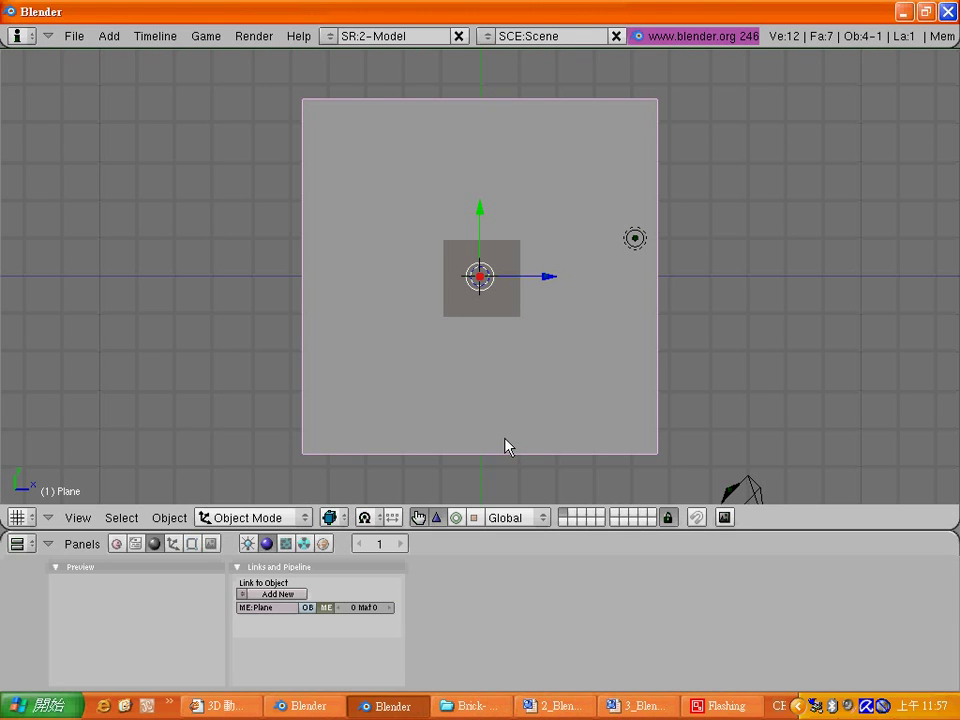
Add a new material to the floor plane with a new Image-type texture, Tex.001.
click(295, 594)
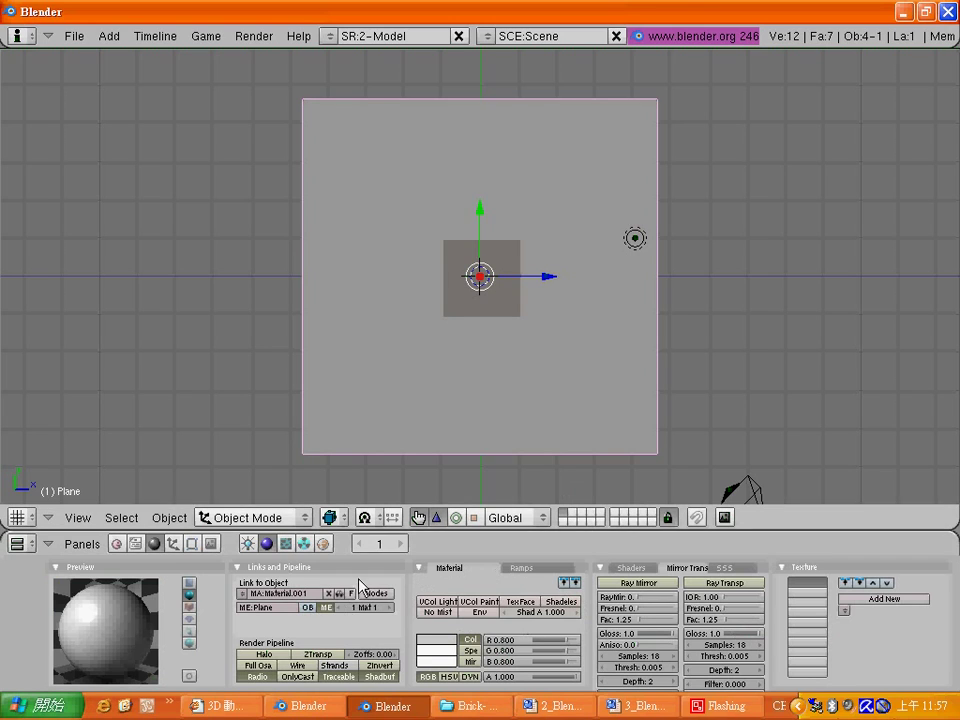
click(287, 545)
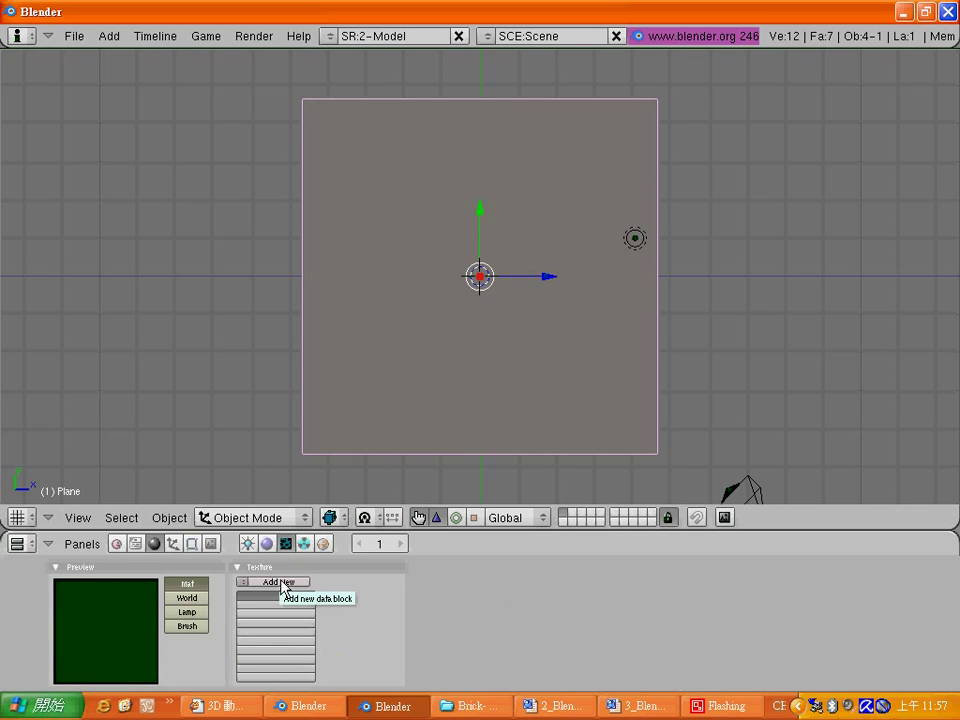
click(281, 584)
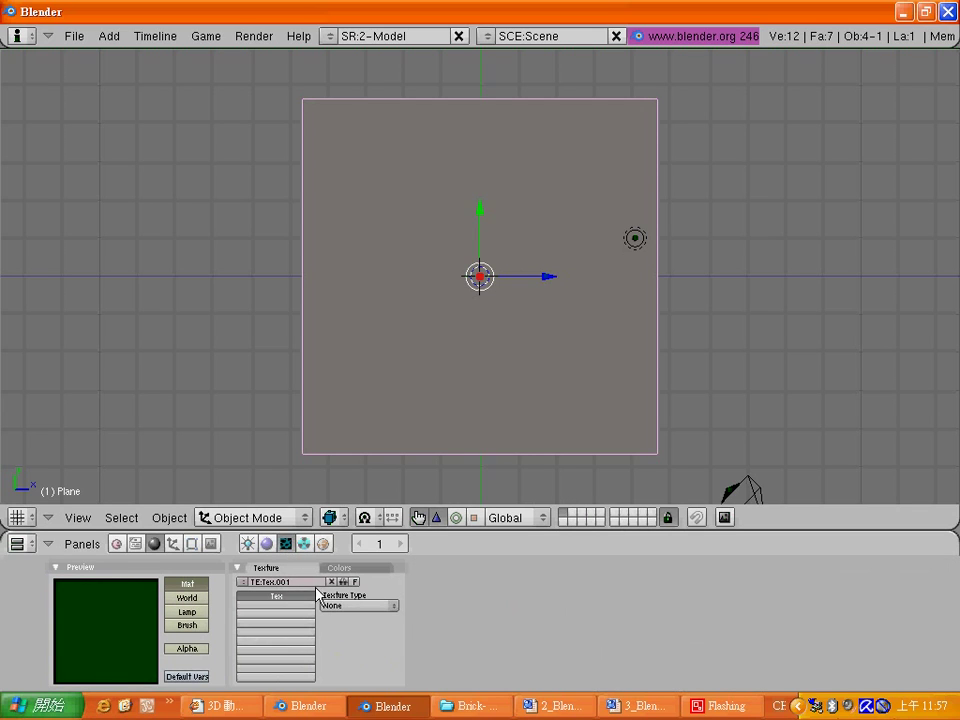
click(389, 605)
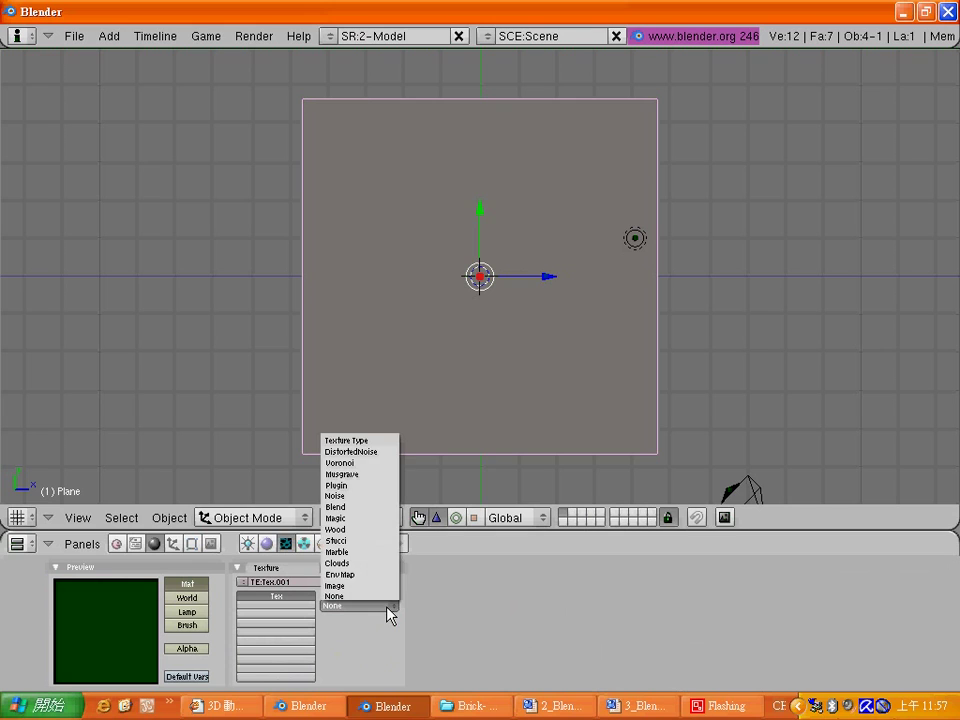
click(388, 586)
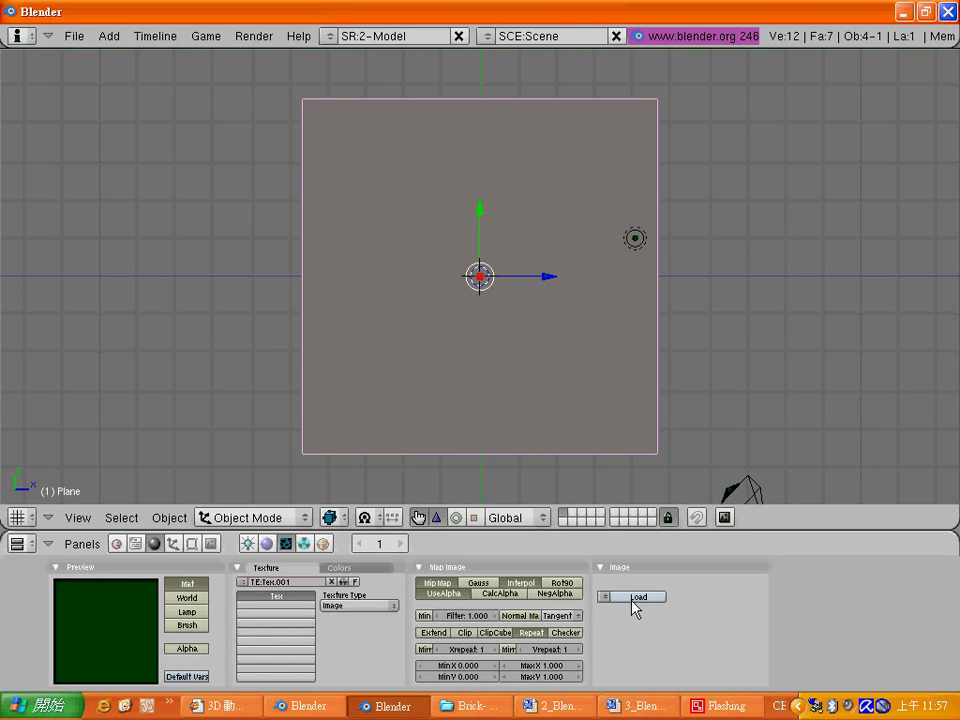
Browse the image loader to Texture_Maps\Brick- Stone- Concrete and preview its thumbnails.
click(636, 600)
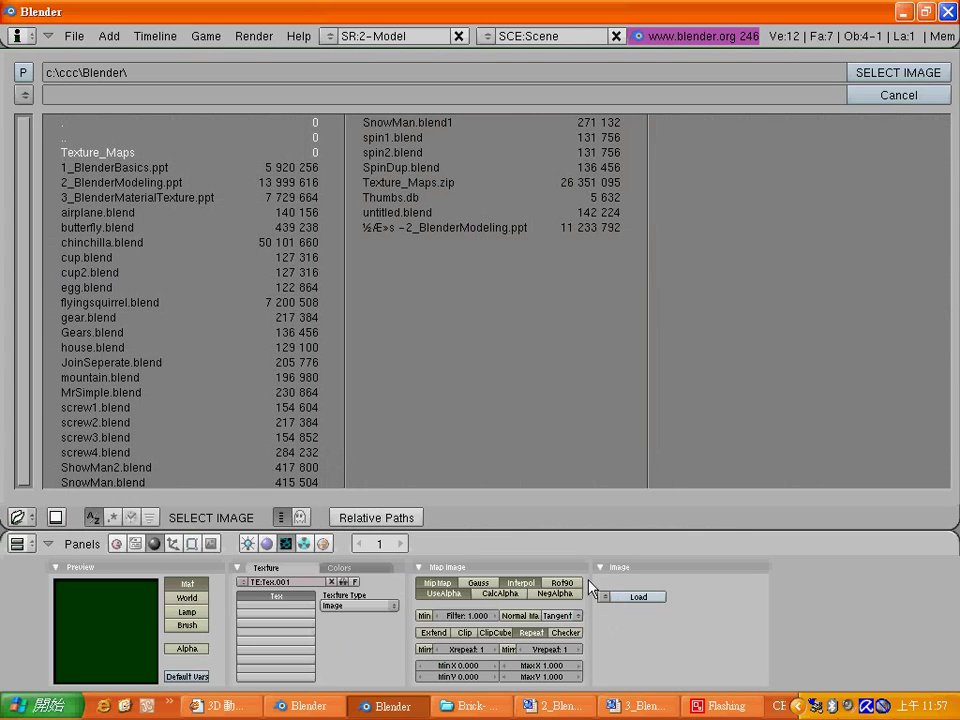
click(130, 155)
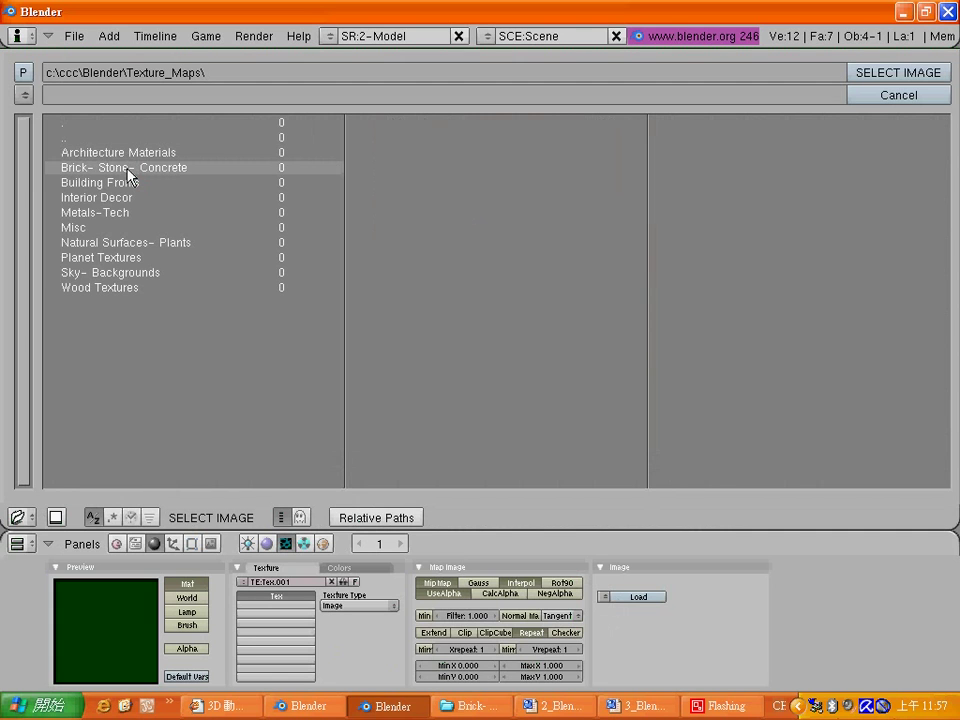
click(128, 169)
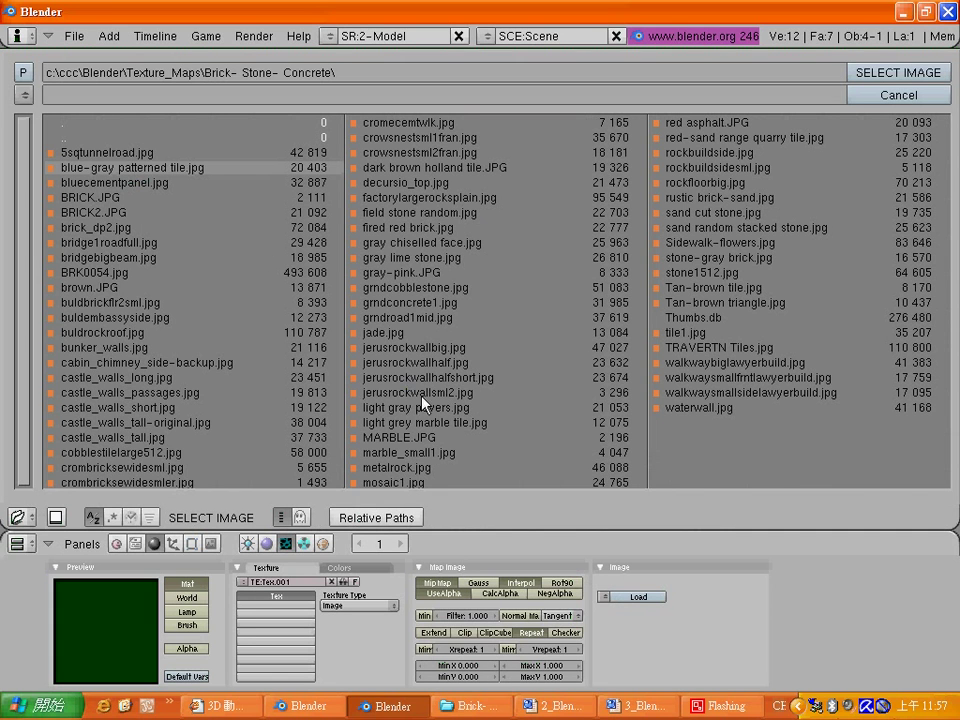
click(490, 705)
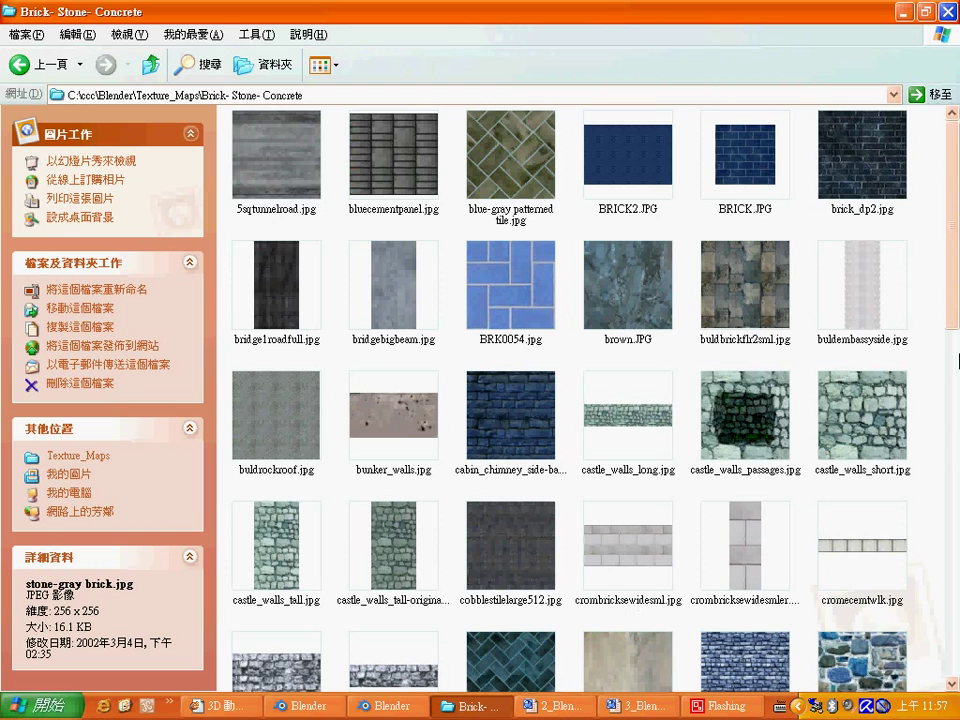
mouse_move(955, 323)
mouse_down()
mouse_move(949, 525)
mouse_move(925, 628)
mouse_up()
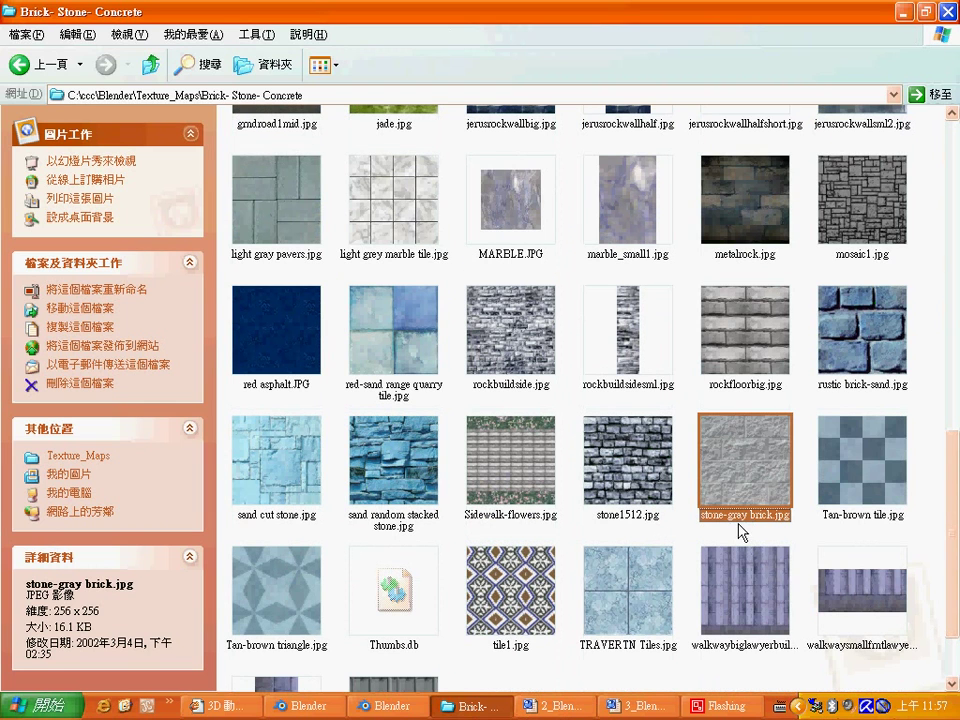
click(904, 14)
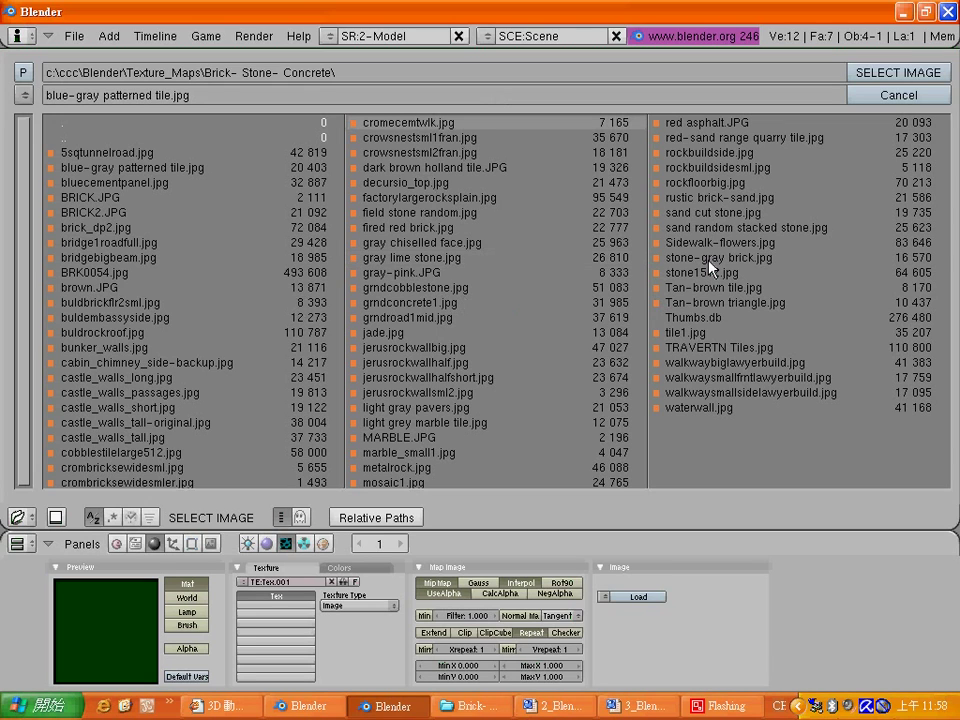
Load stone-gray brick.jpg into Tex.001 for the floor plane.
click(900, 69)
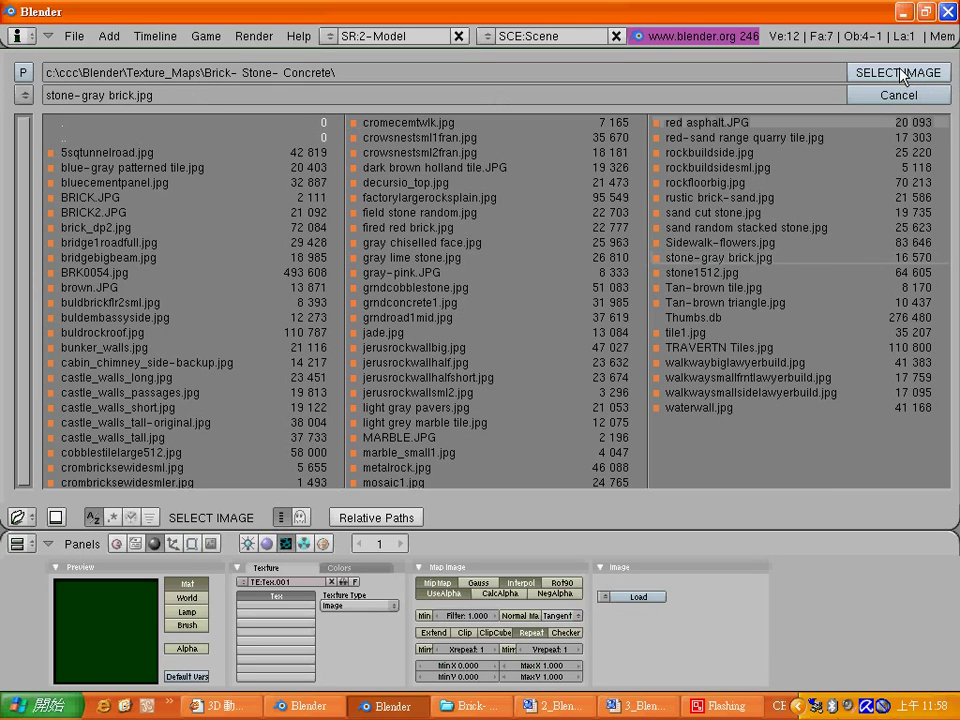
click(900, 73)
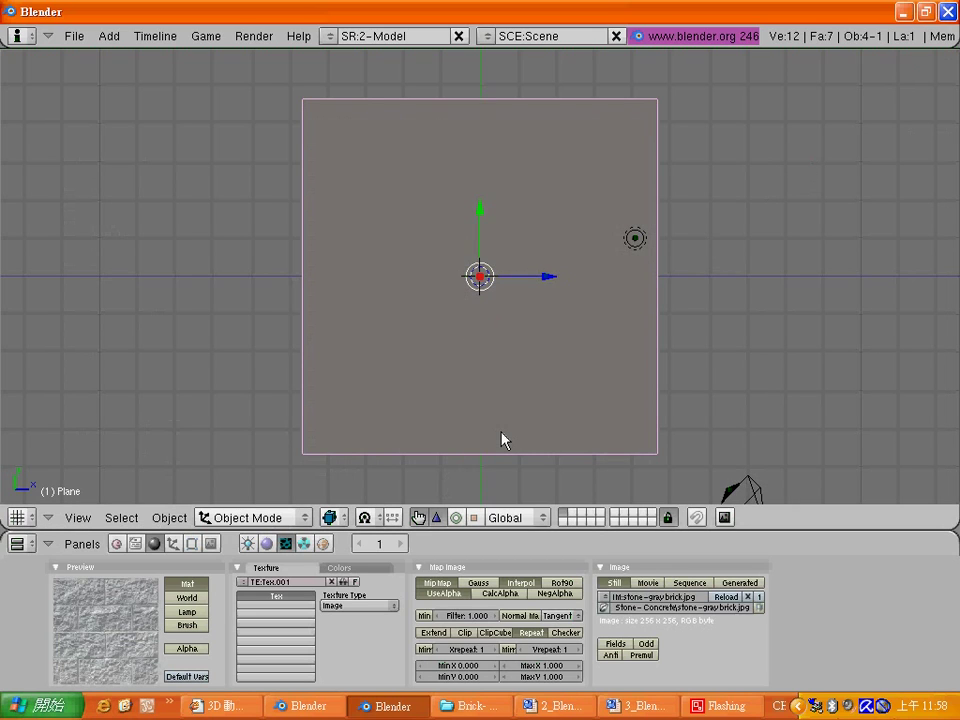
key(F12)
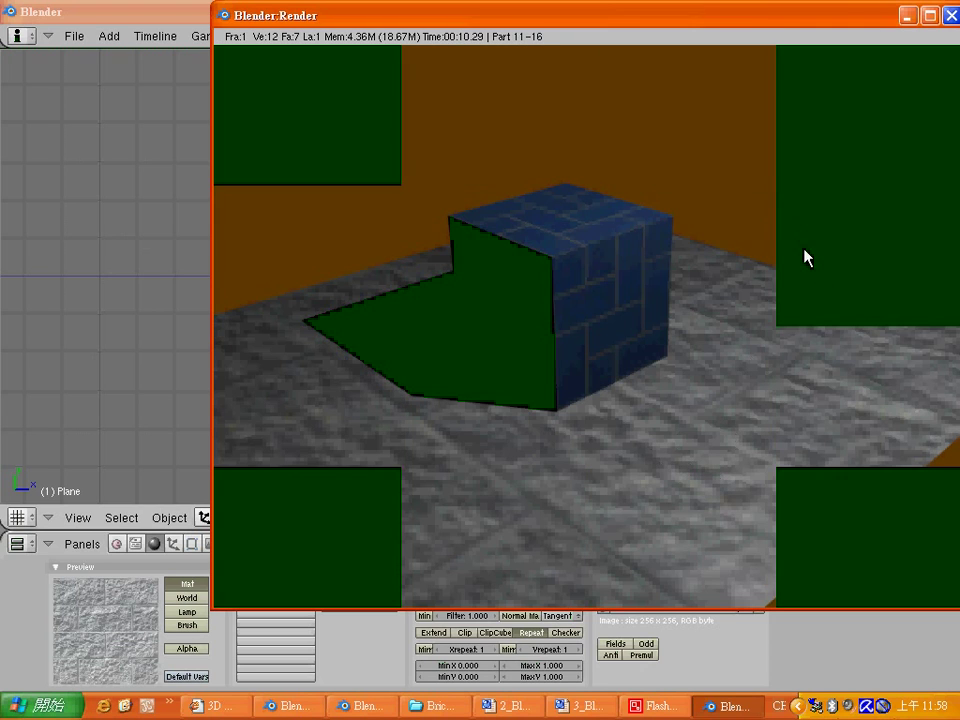
click(951, 16)
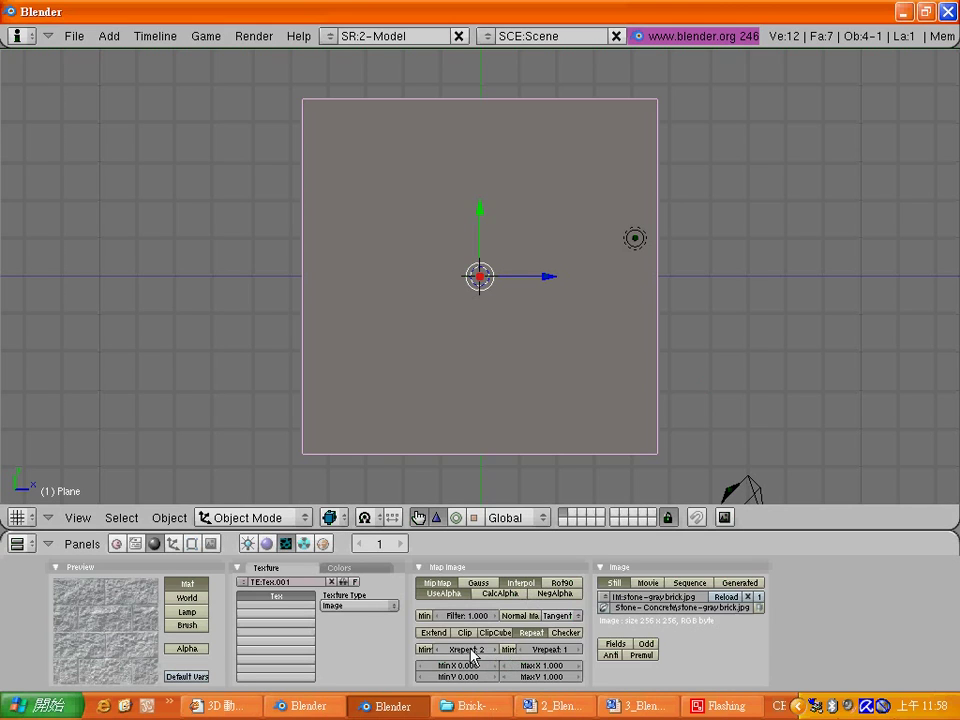
Set Tex.001 to repeat 5 times in X and Y, then render the scene.
click(470, 651)
drag(472, 655, 553, 657)
key(Tab)
text(5)
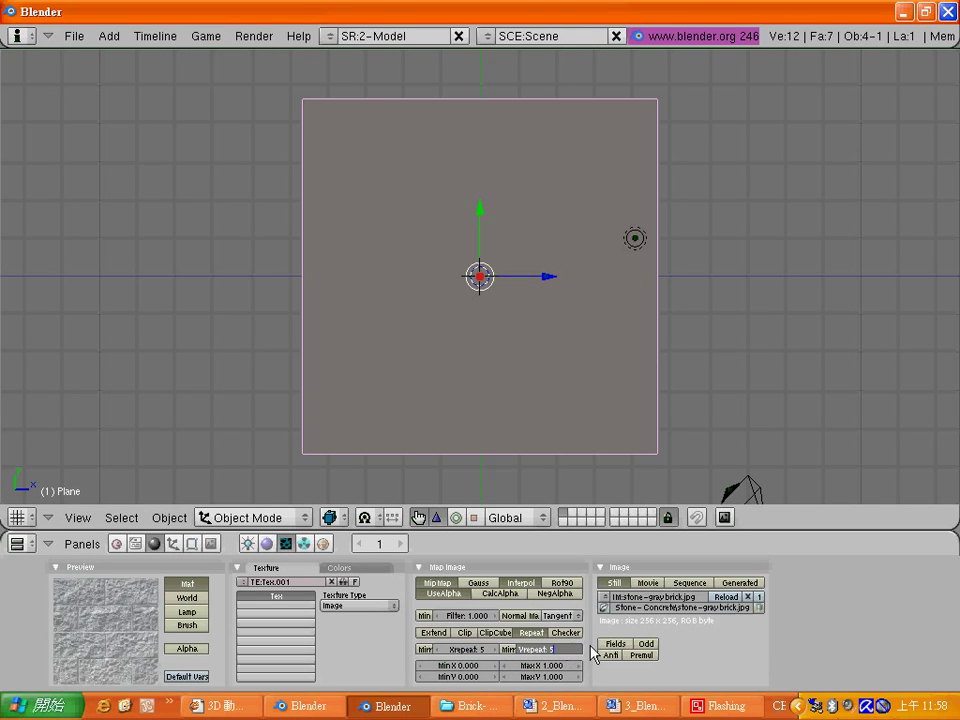
key(Return)
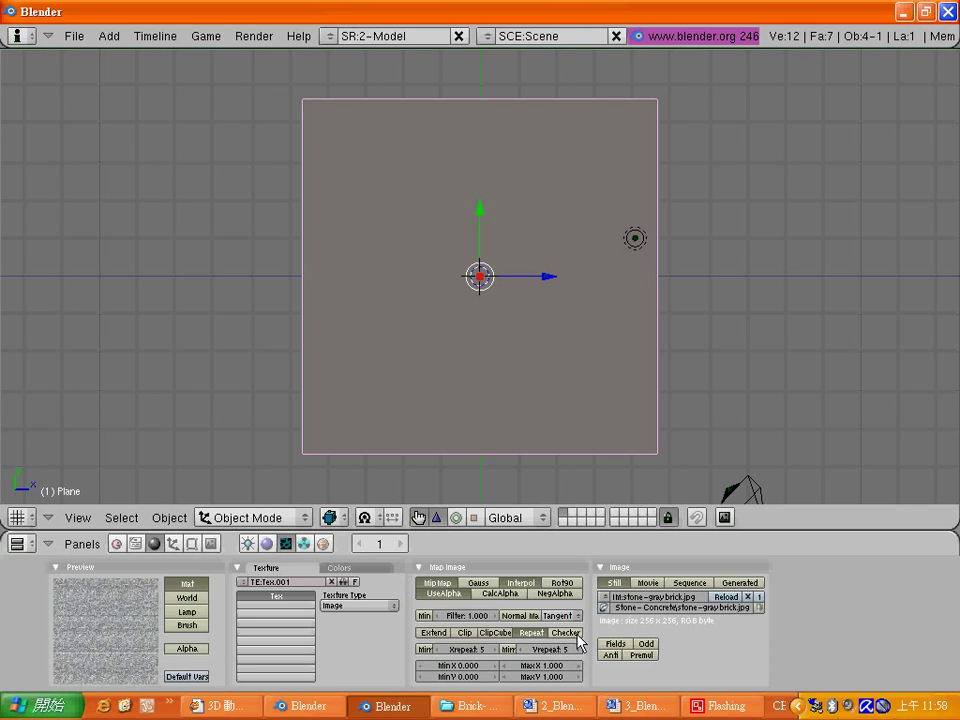
key(F12)
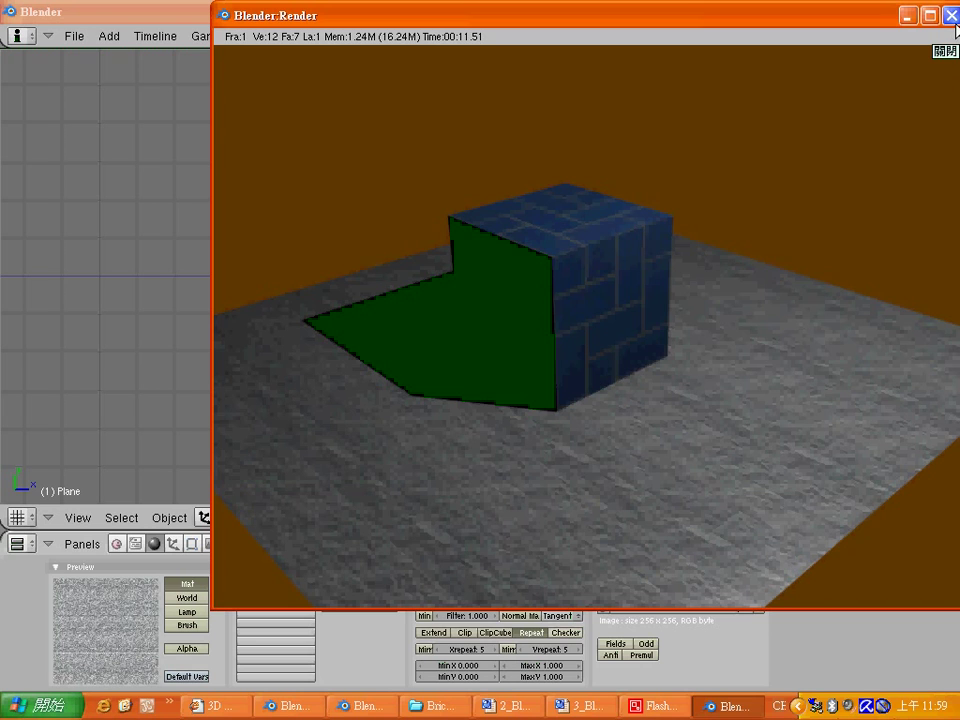
Close the render, re-render the scene with F12, and close the new render.
click(951, 15)
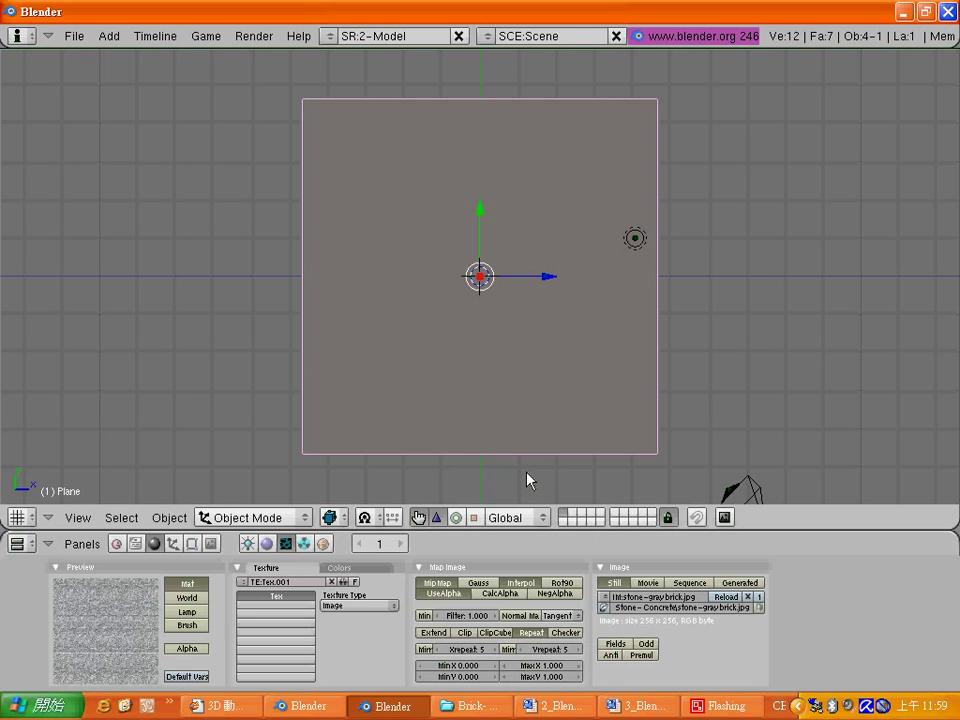
key(F12)
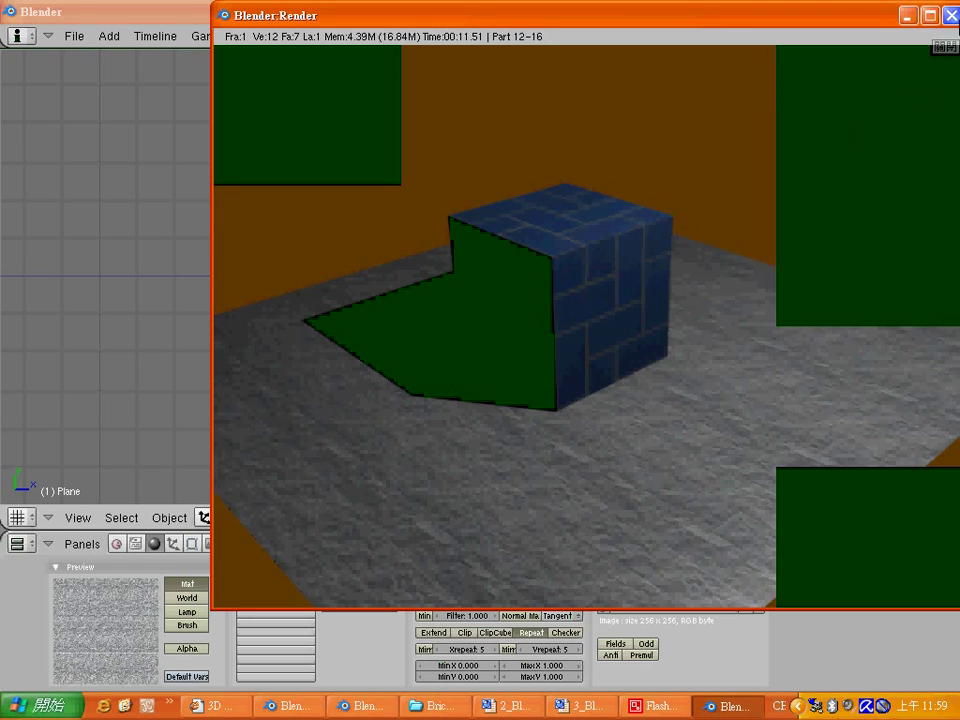
click(952, 16)
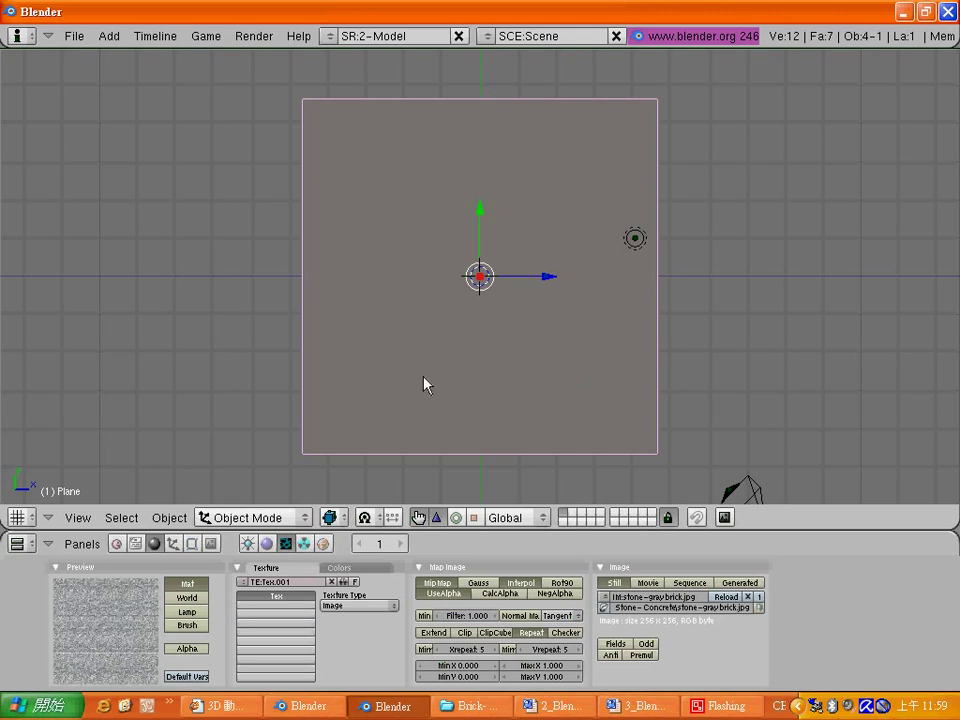
Place the 3D cursor on the plane's left side and bring up the Add menu.
click(324, 318)
key(space)
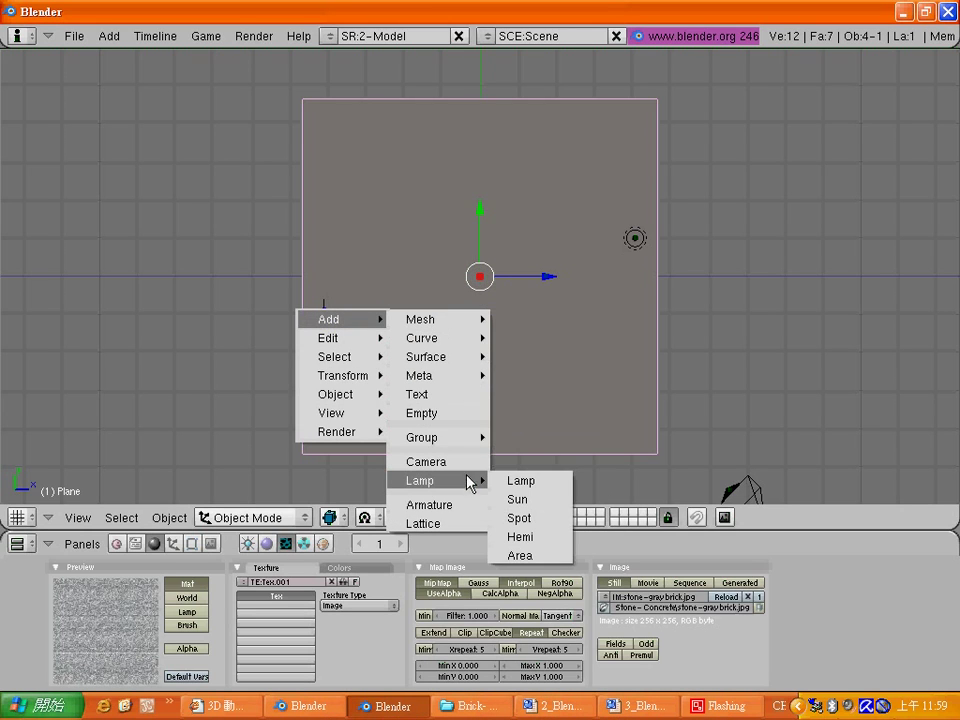
Add a second lamp, Lamp.001, at the floor plane's left edge and check it in a test render.
mouse_move(420, 481)
click(538, 497)
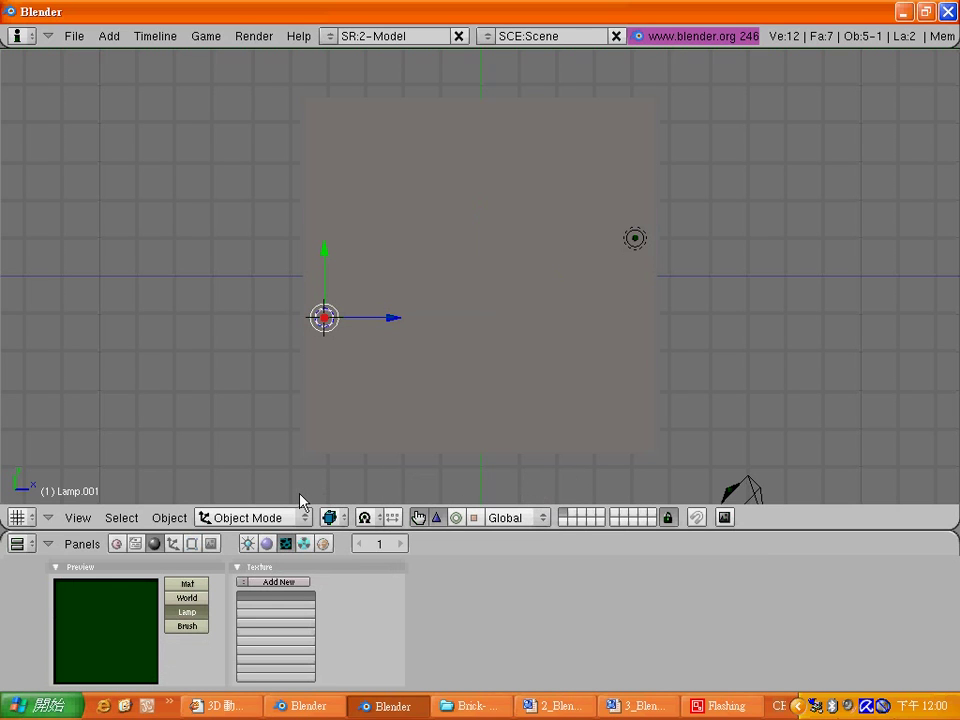
key(F12)
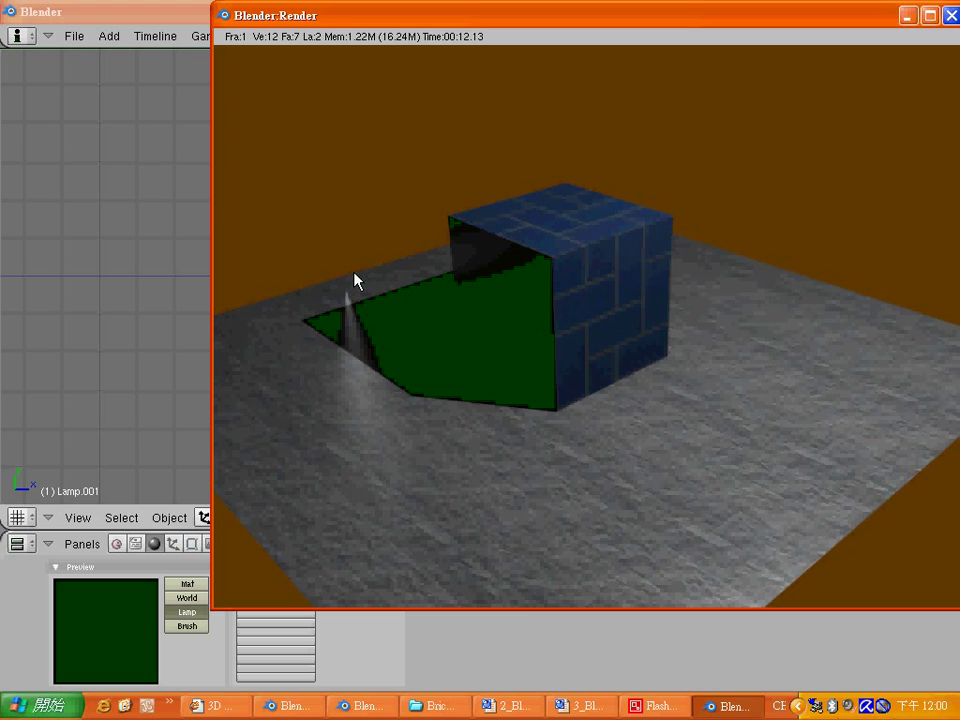
click(948, 15)
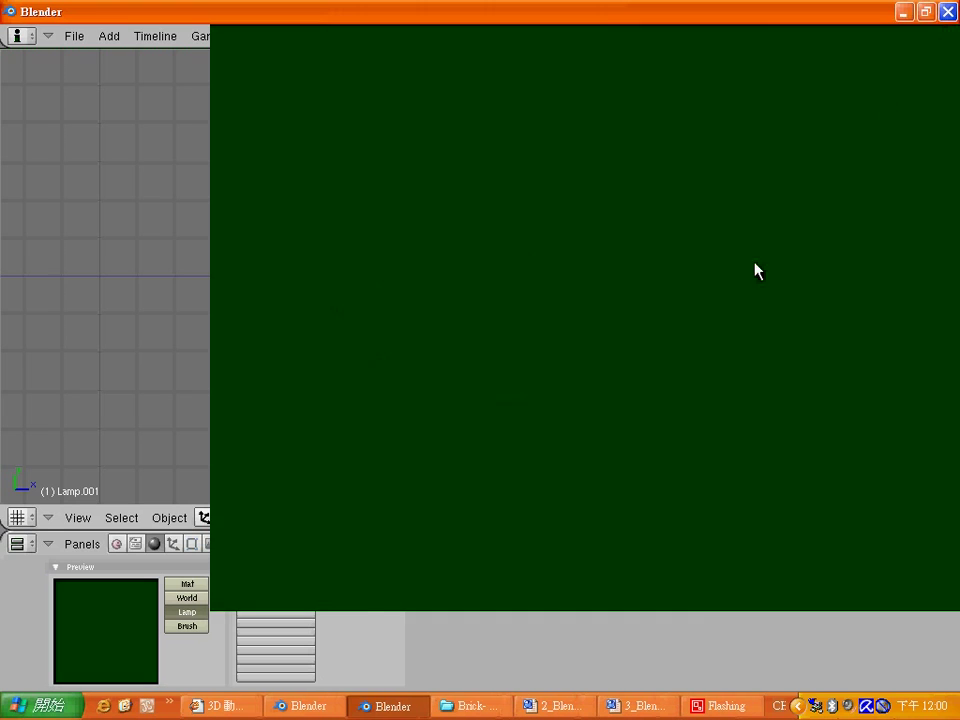
Close the render preview and view properties panels, then switch the 3D view to Front view.
click(80, 518)
click(110, 475)
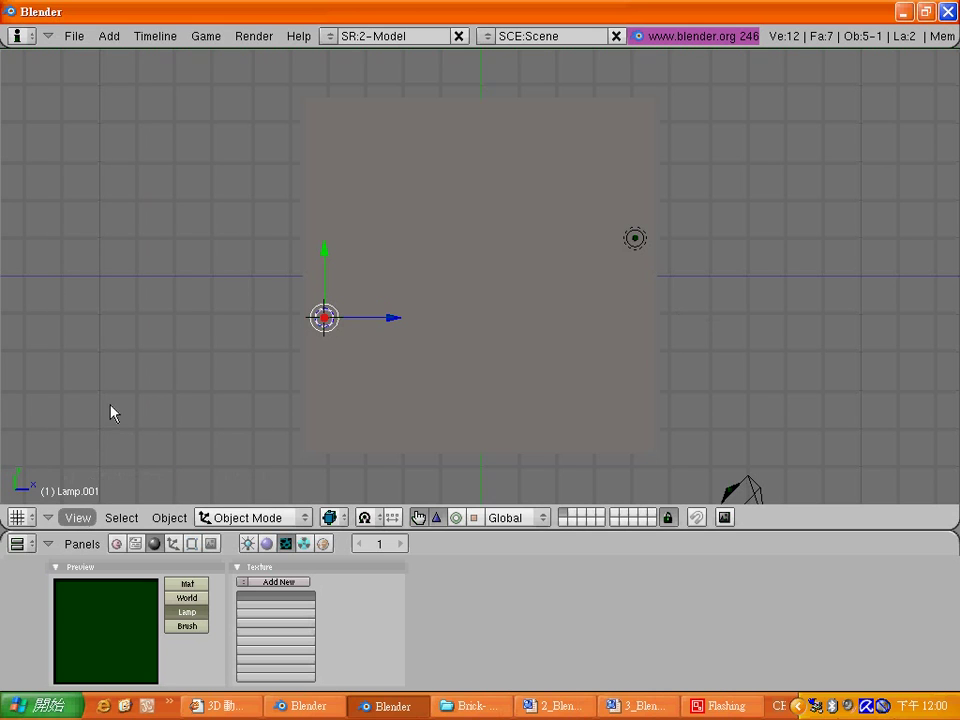
click(80, 518)
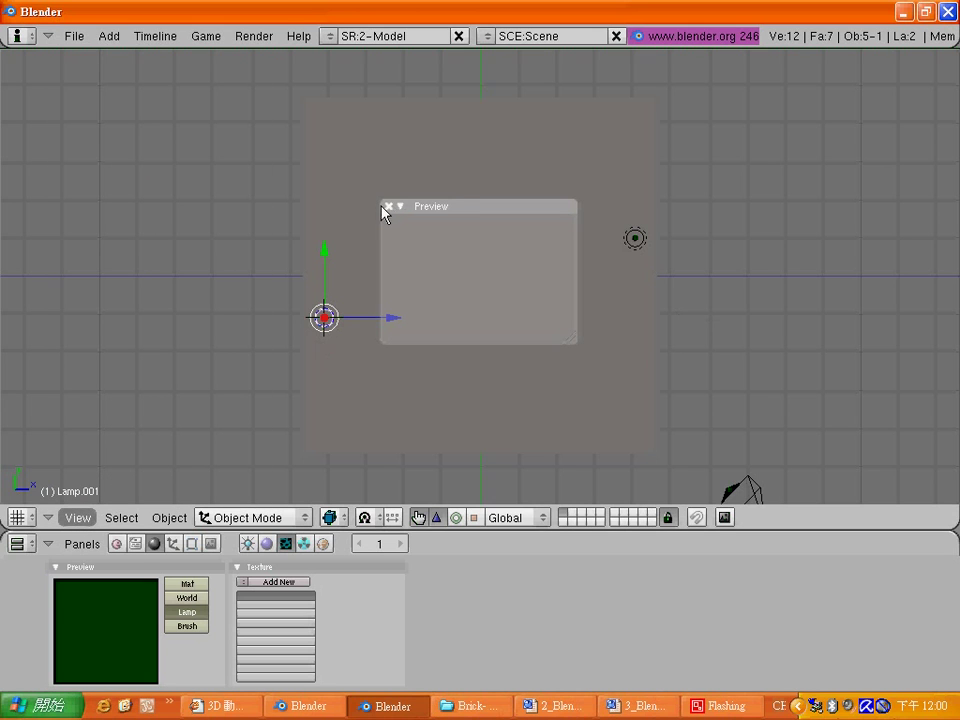
click(388, 206)
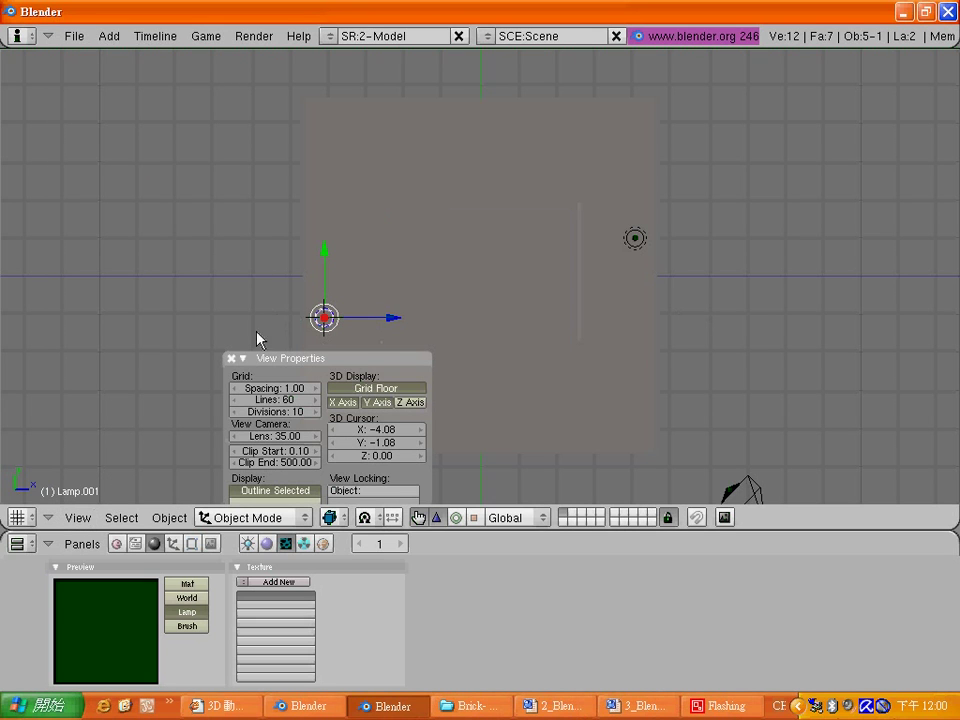
click(231, 358)
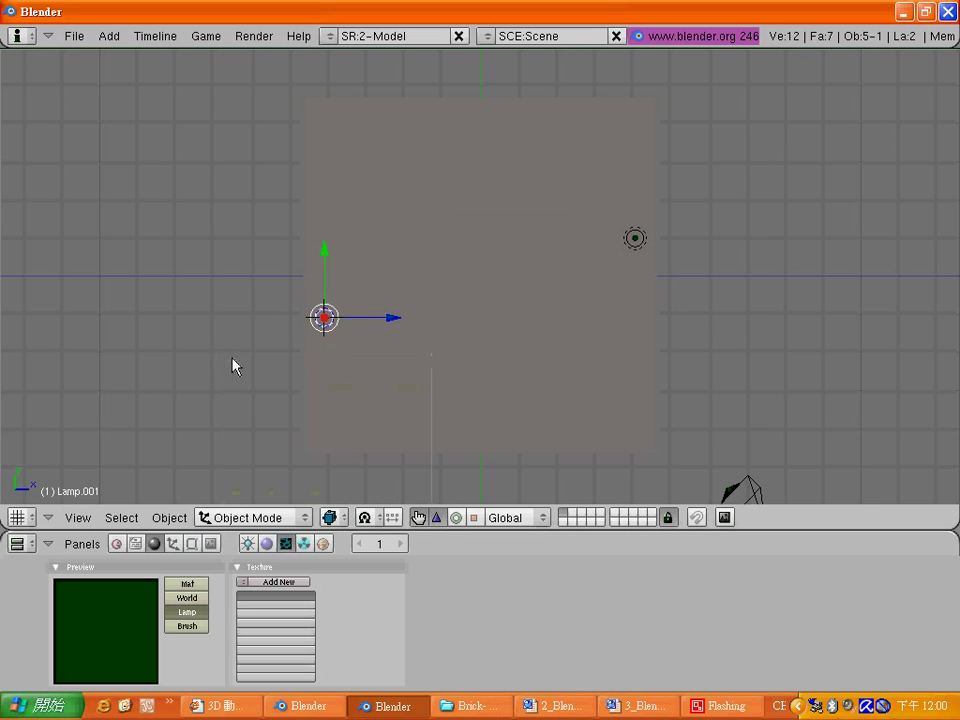
click(80, 520)
click(99, 360)
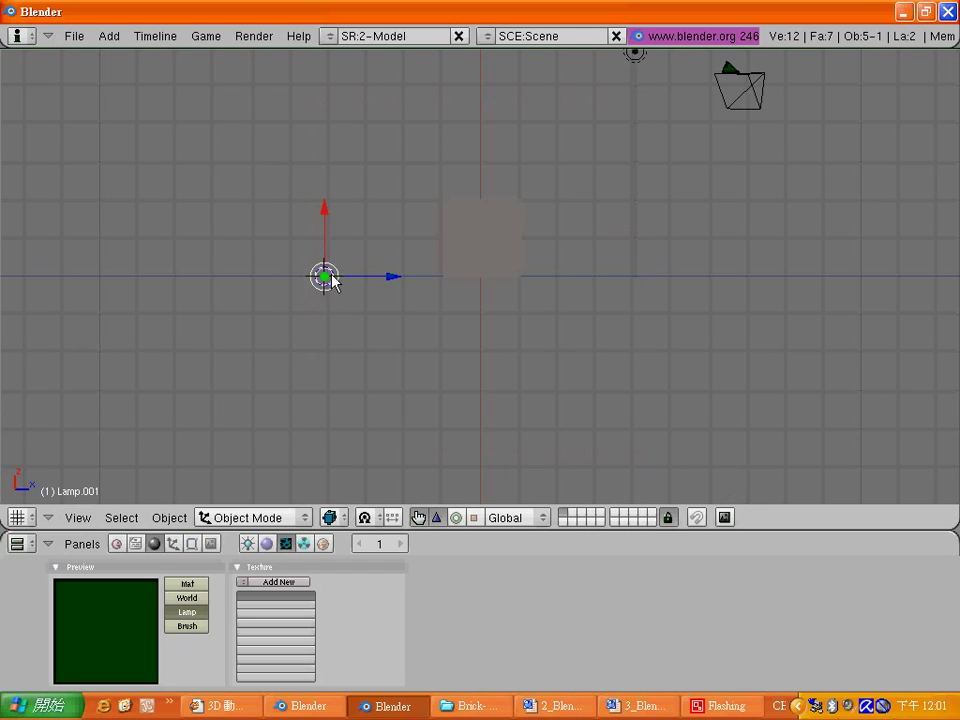
Raise Lamp.001 above the floor, then slide it to the middle of the plane's front edge from Top view.
key(g)
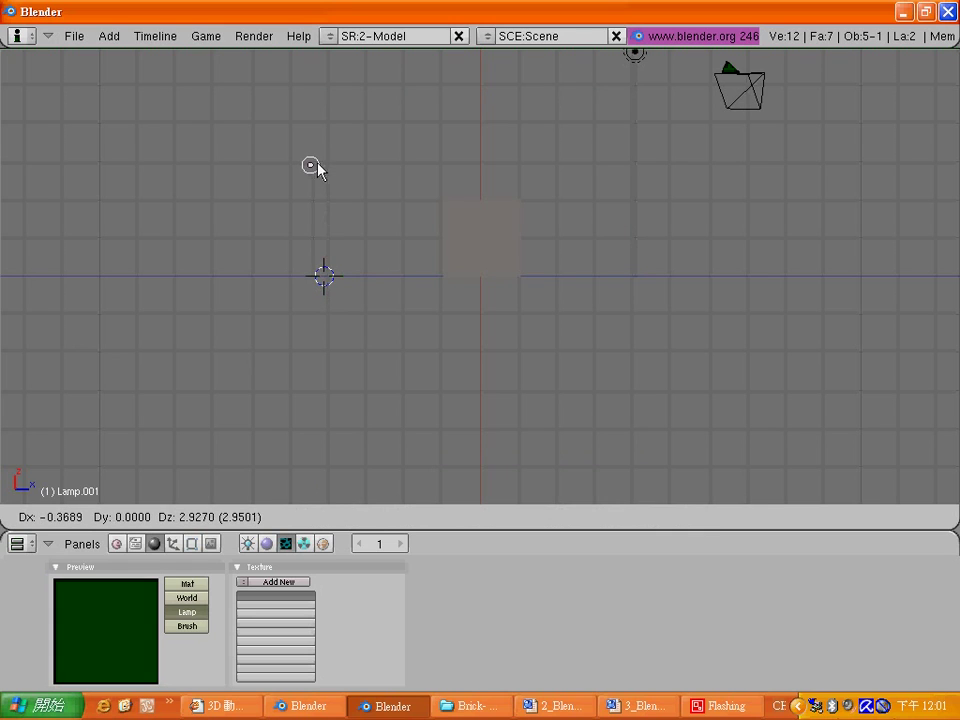
click(697, 224)
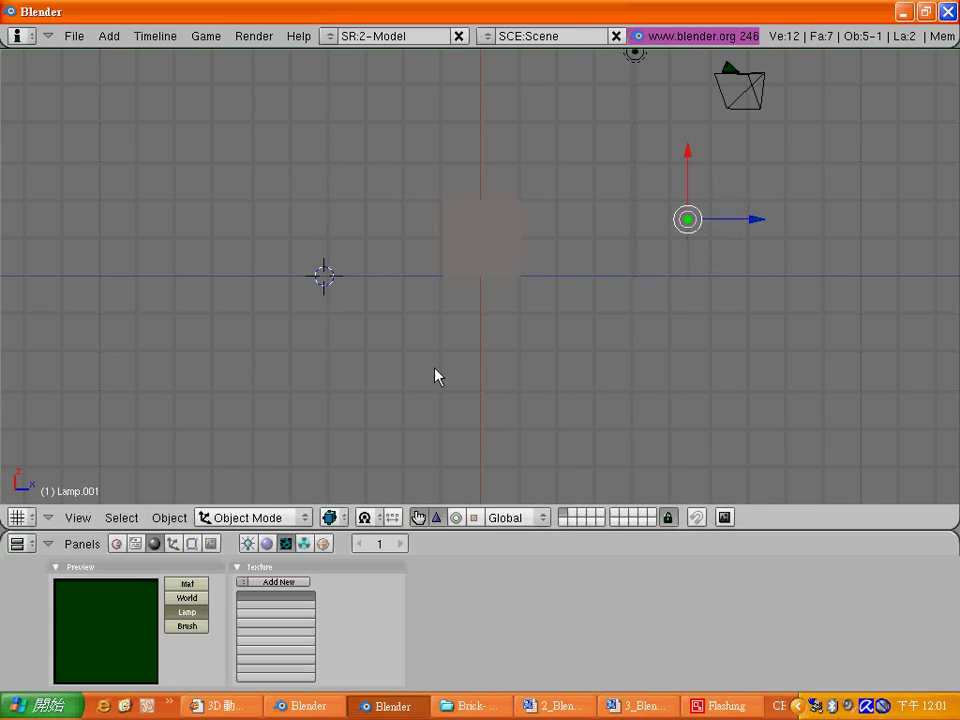
click(76, 518)
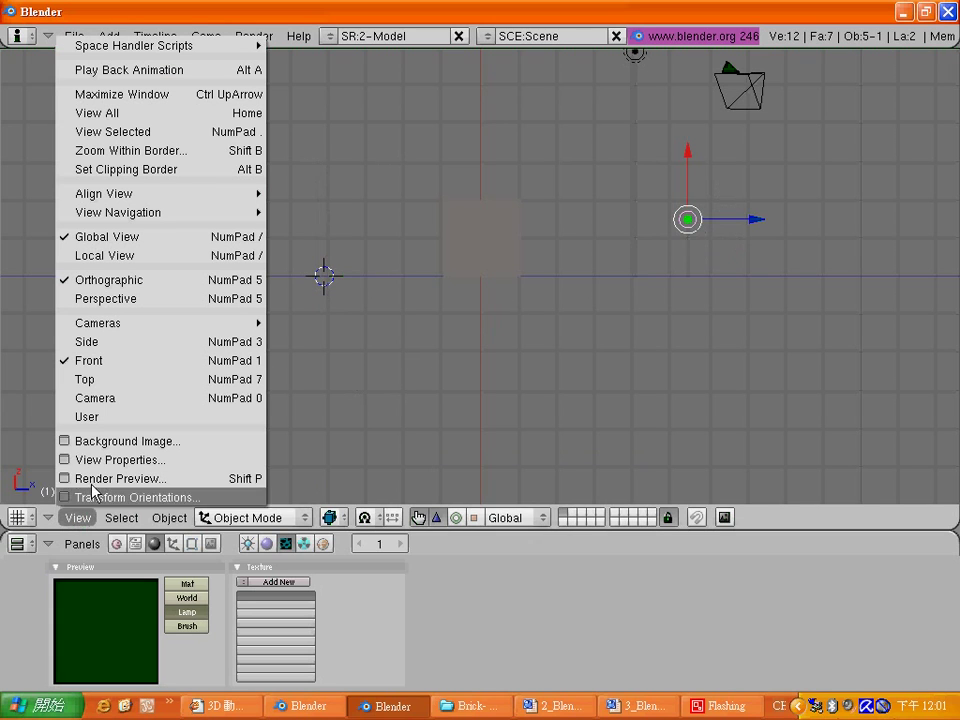
click(127, 388)
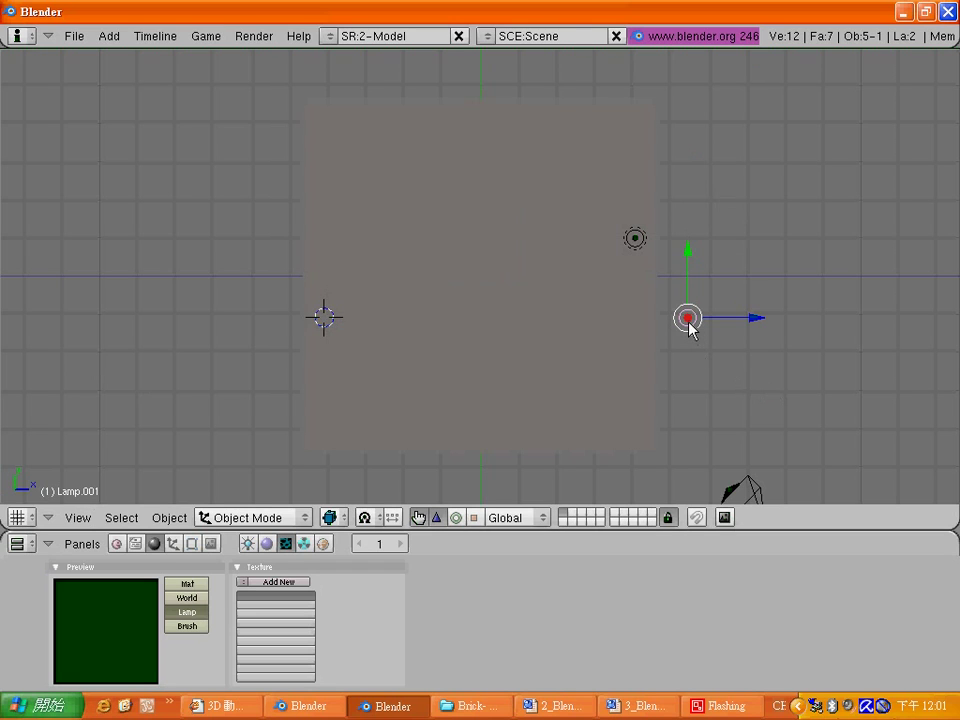
drag(688, 320, 458, 460)
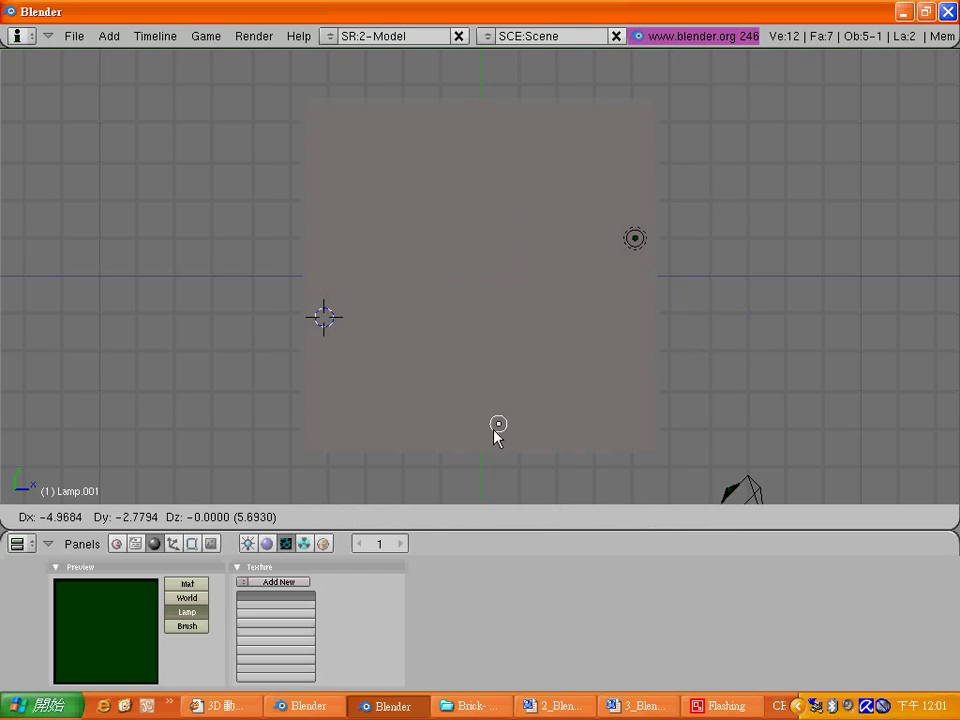
click(458, 460)
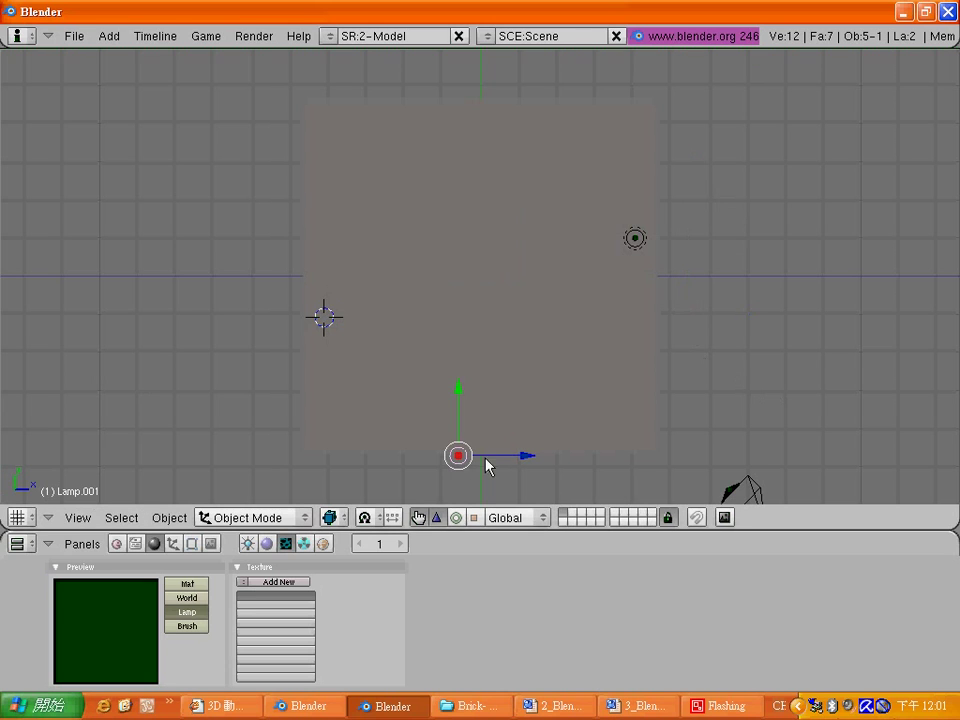
click(78, 519)
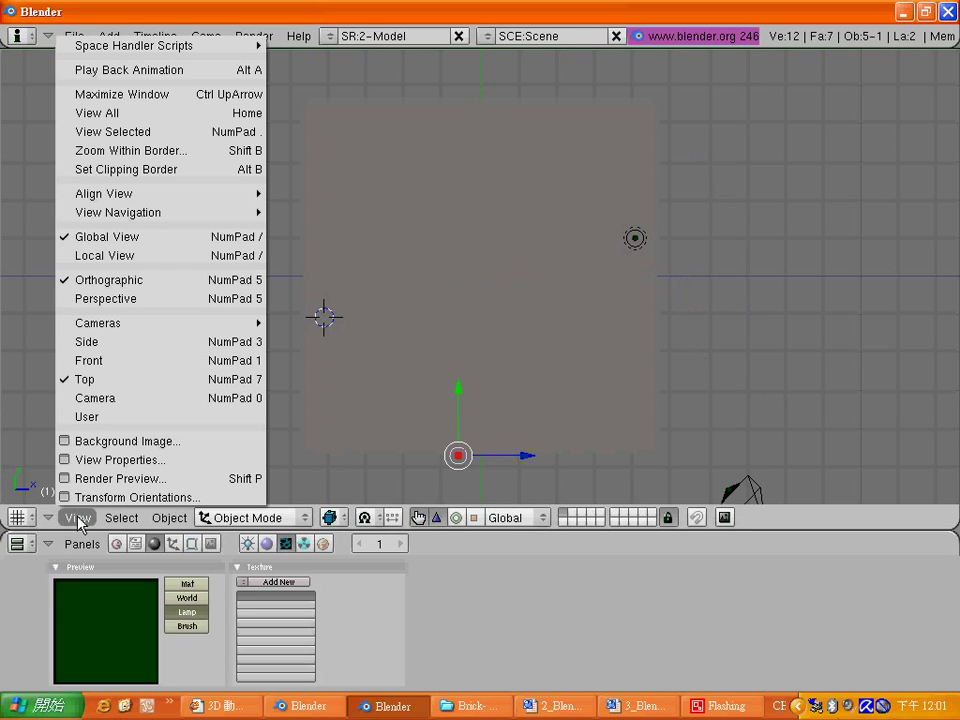
click(106, 361)
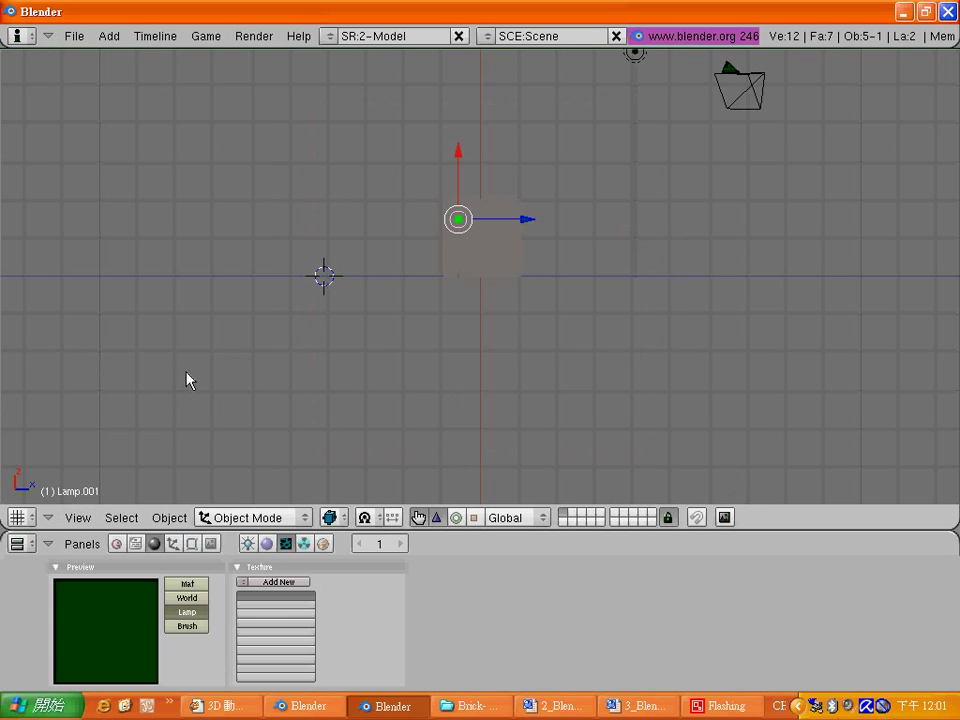
Render the blue brick cube on the stone floor lit by both lamps with F12.
key(F12)
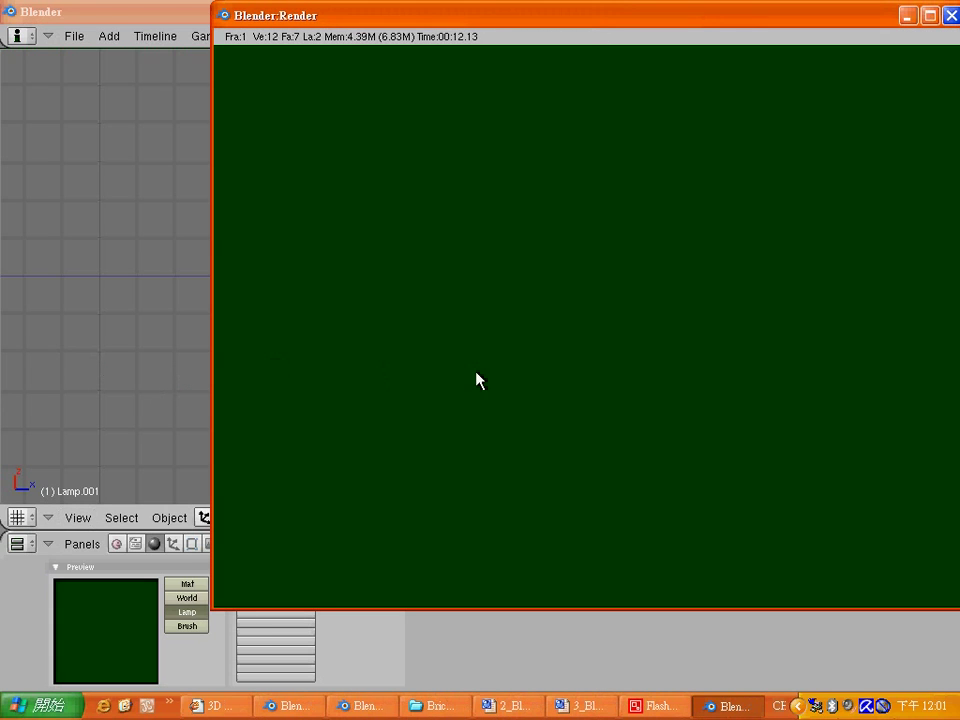